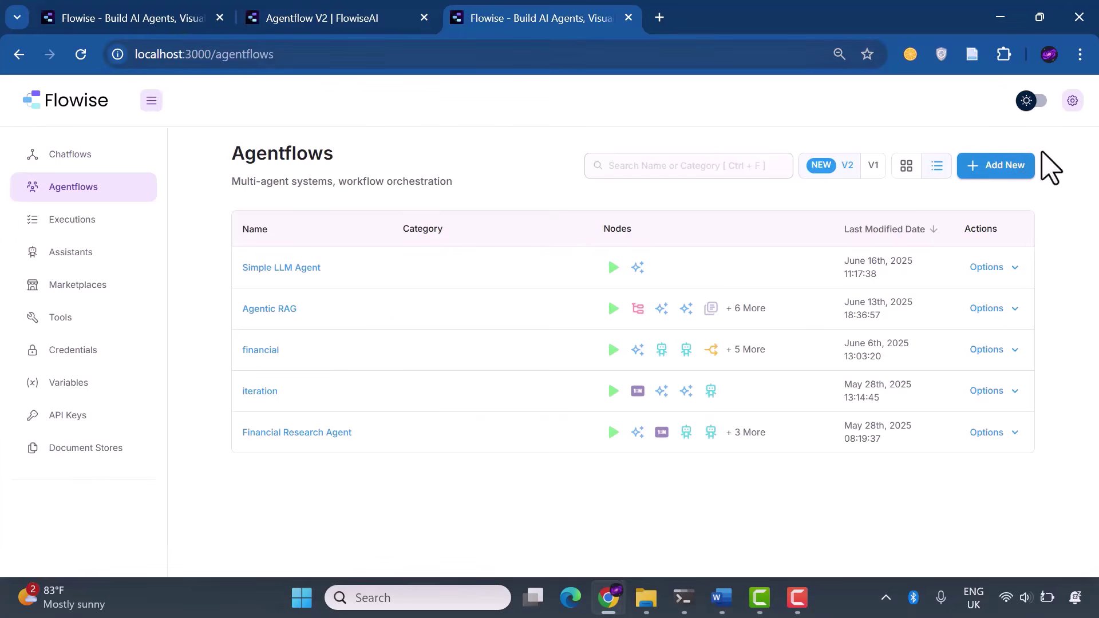
- Create a new agentflow and add an LLM node to the right of the Start node
{"action": "left_click", "coordinate": [1006, 171]}
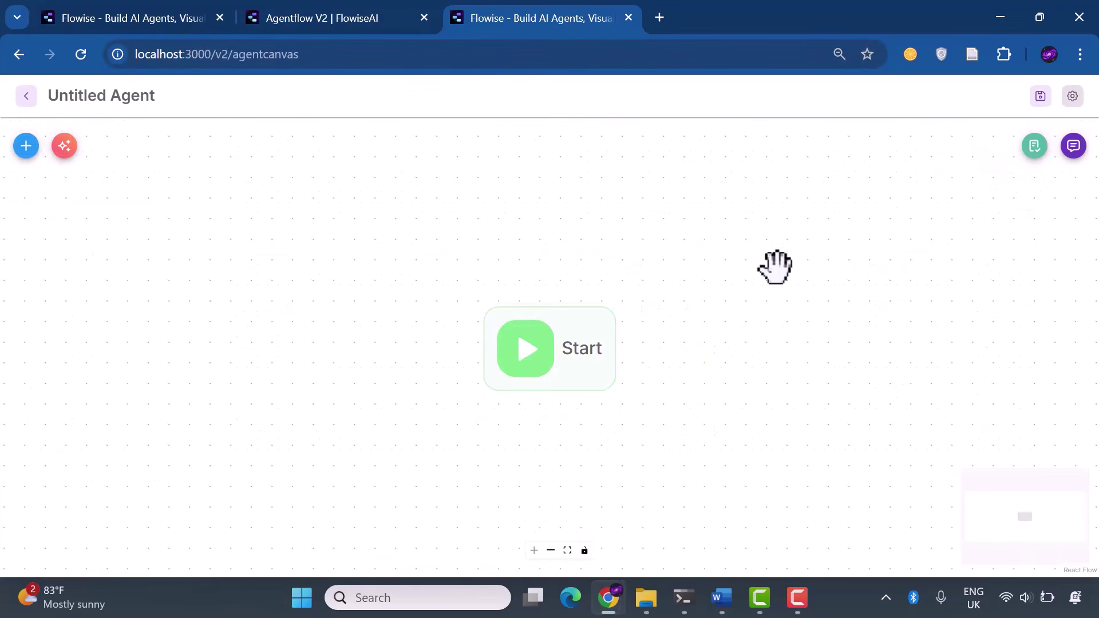
{"action": "left_click_drag", "start_coordinate": [663, 287], "coordinate": [547, 270]}
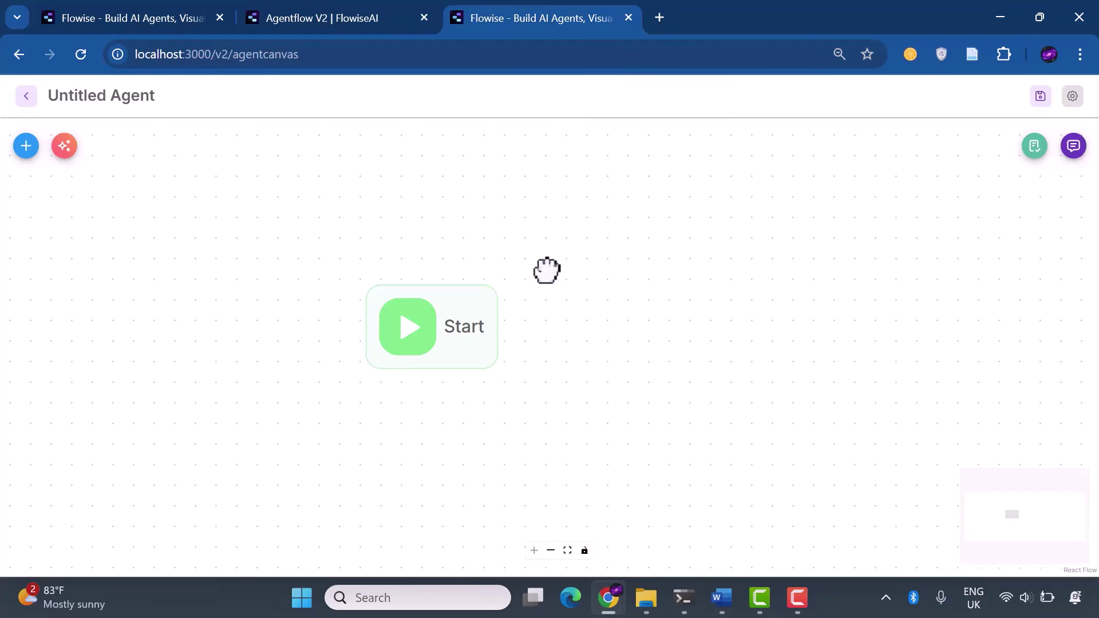
{"action": "left_click", "coordinate": [26, 145]}
{"action": "scroll", "coordinate": [132, 372], "scroll_direction": "down", "scroll_amount": 5}
{"action": "left_click_drag", "start_coordinate": [147, 441], "coordinate": [667, 302]}
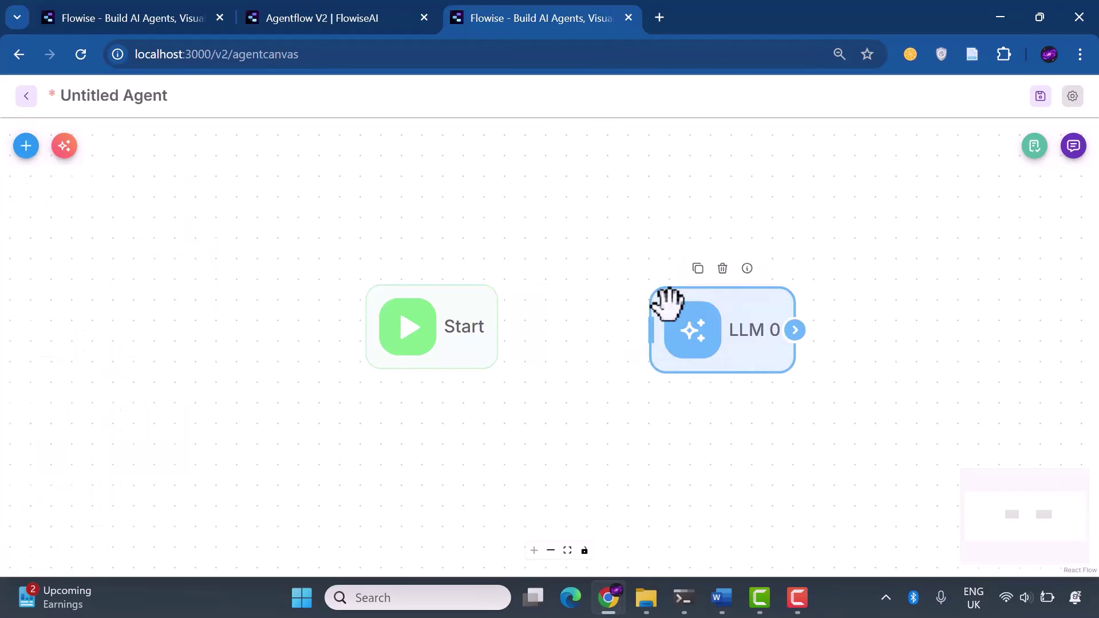
- Rename the LLM node as "Topic Enhancer"
{"action": "double_click", "coordinate": [687, 326]}
{"action": "left_click", "coordinate": [429, 119]}
{"action": "type", "text": "Topic Enhancer"}
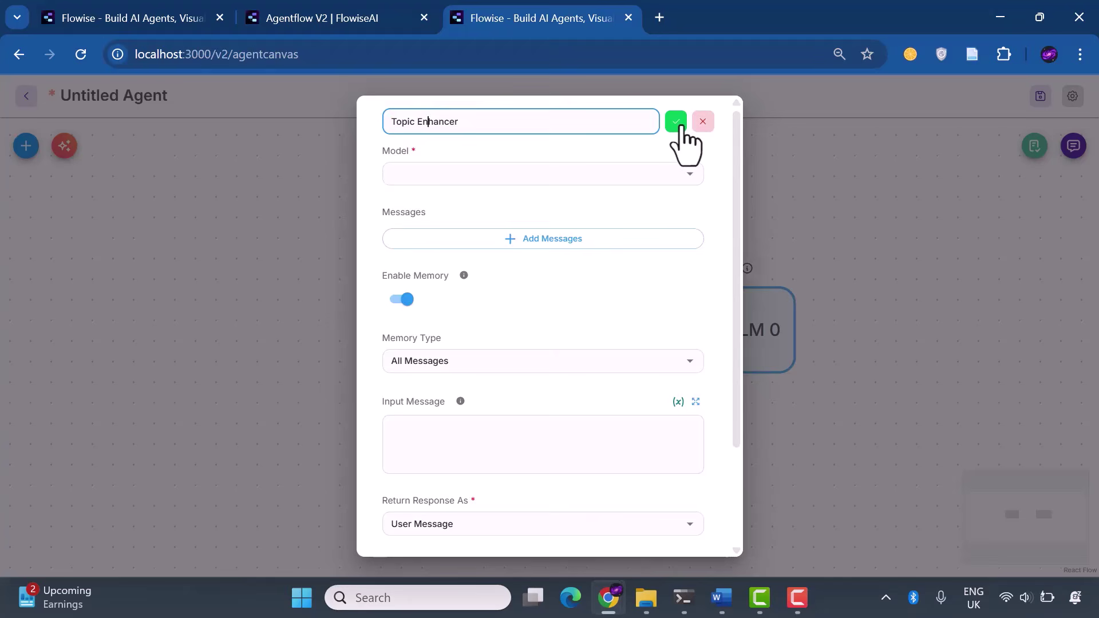
{"action": "left_click", "coordinate": [676, 121]}
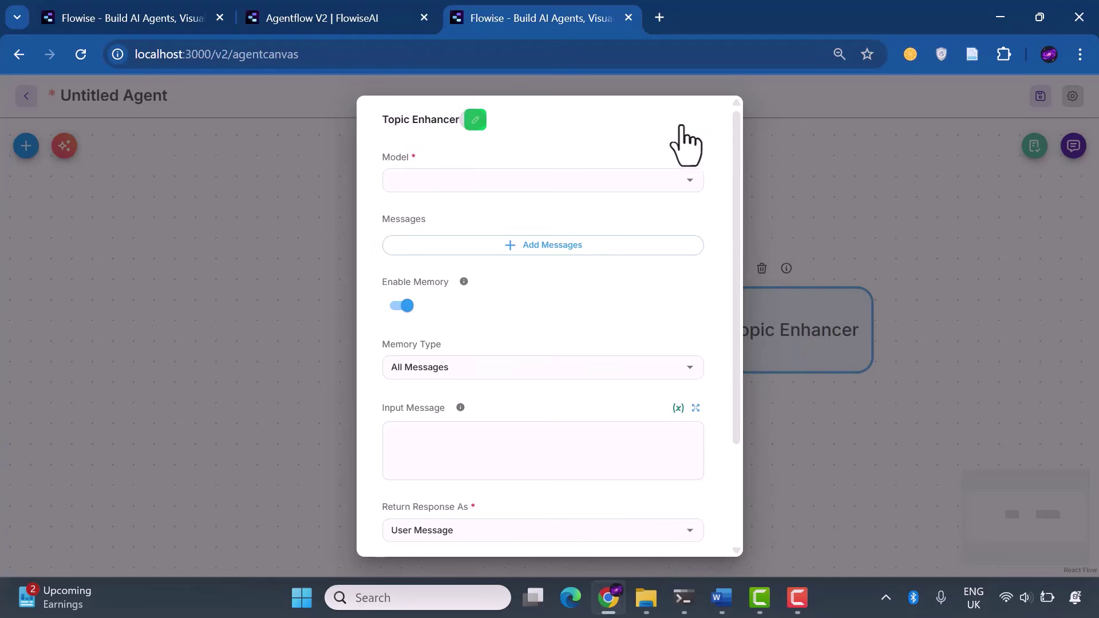
- Set the Topic Enhancer's model to ChatGoogleGenerativeAI with the Google Generative AI credential and gemini-2.0-flash
{"action": "left_click", "coordinate": [641, 180]}
{"action": "scroll", "coordinate": [593, 293], "scroll_direction": "down", "scroll_amount": 3}
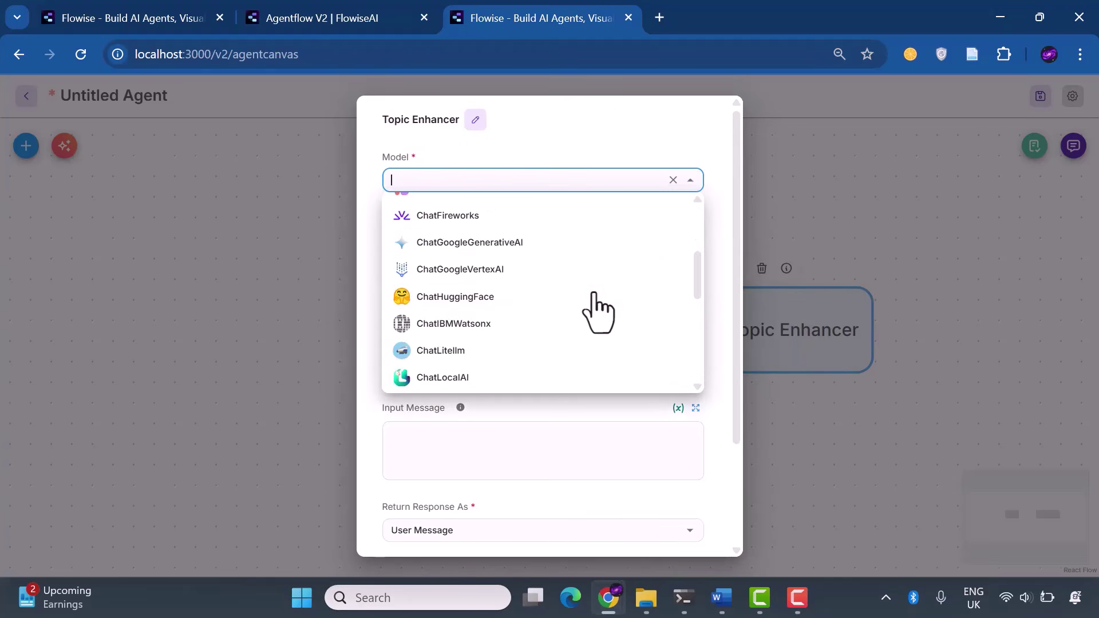
{"action": "left_click", "coordinate": [559, 242]}
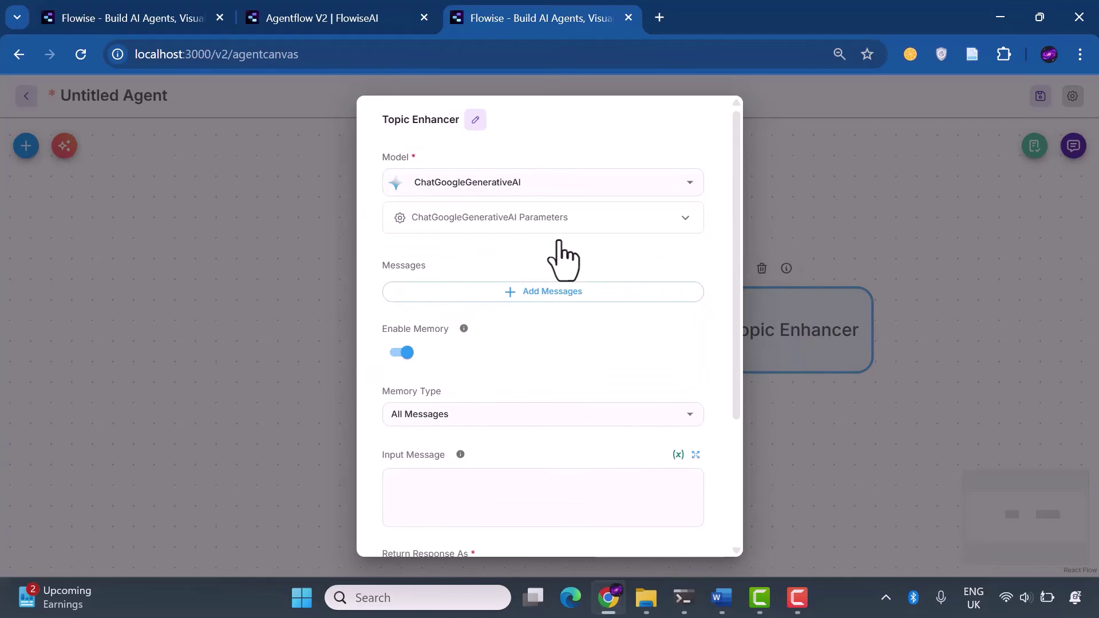
{"action": "left_click", "coordinate": [560, 226]}
{"action": "left_click", "coordinate": [668, 288]}
{"action": "left_click", "coordinate": [564, 314]}
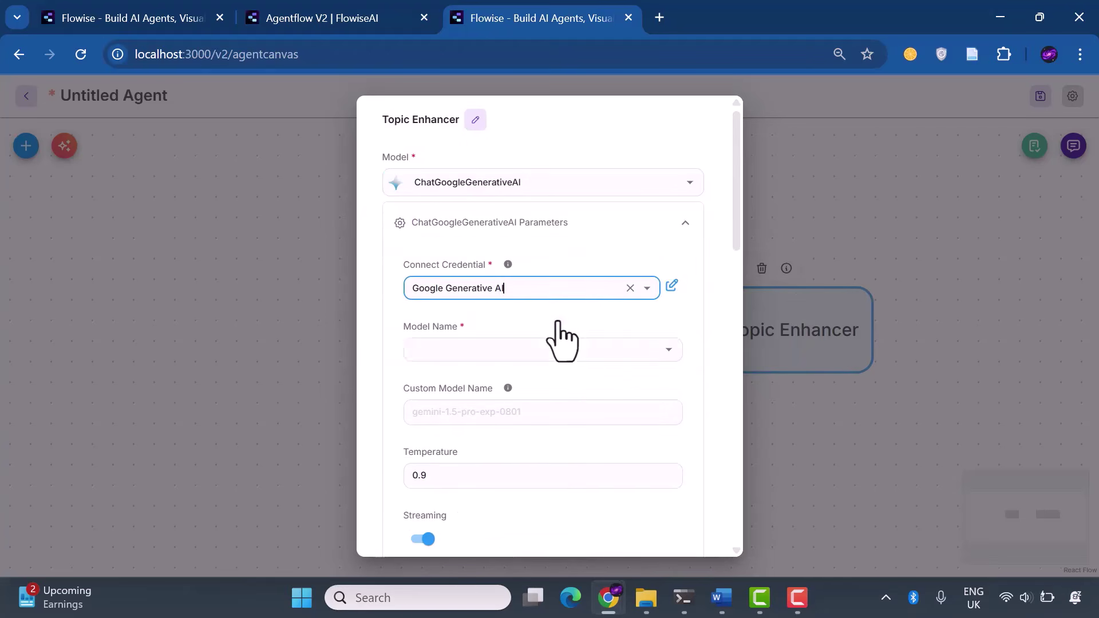
{"action": "left_click", "coordinate": [669, 350]}
{"action": "left_click", "coordinate": [521, 415]}
{"action": "left_click", "coordinate": [537, 223]}
- Add a Developer message to Topic Enhancer: "Your only role is to improve the user query for more clarity. Do not add any meta comments."
{"action": "scroll", "coordinate": [537, 228], "scroll_direction": "down", "scroll_amount": 1}
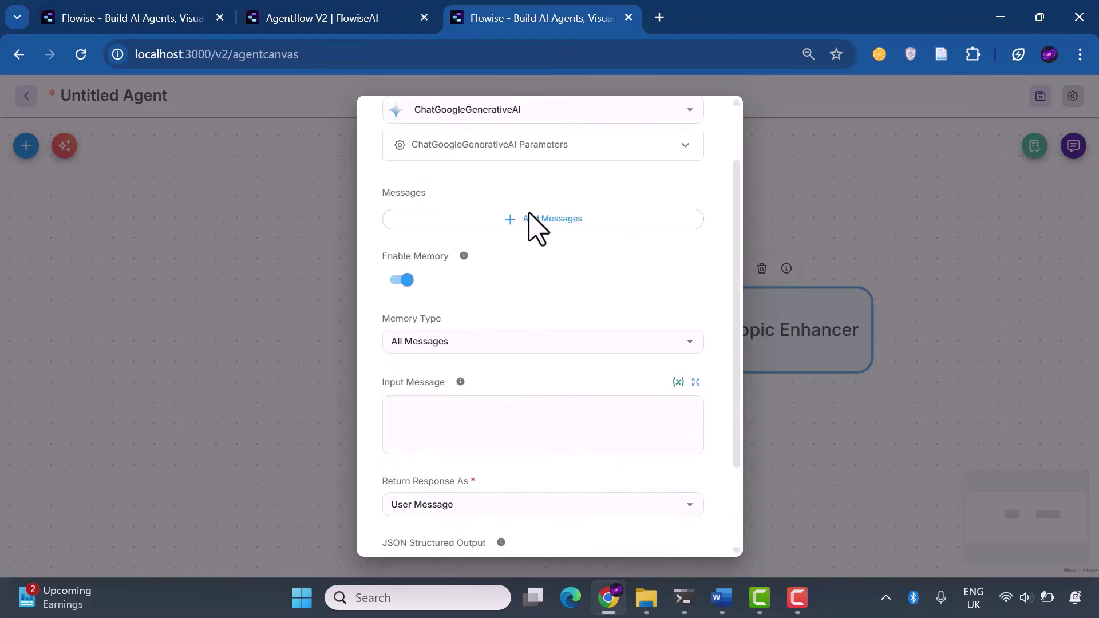
{"action": "left_click", "coordinate": [530, 220]}
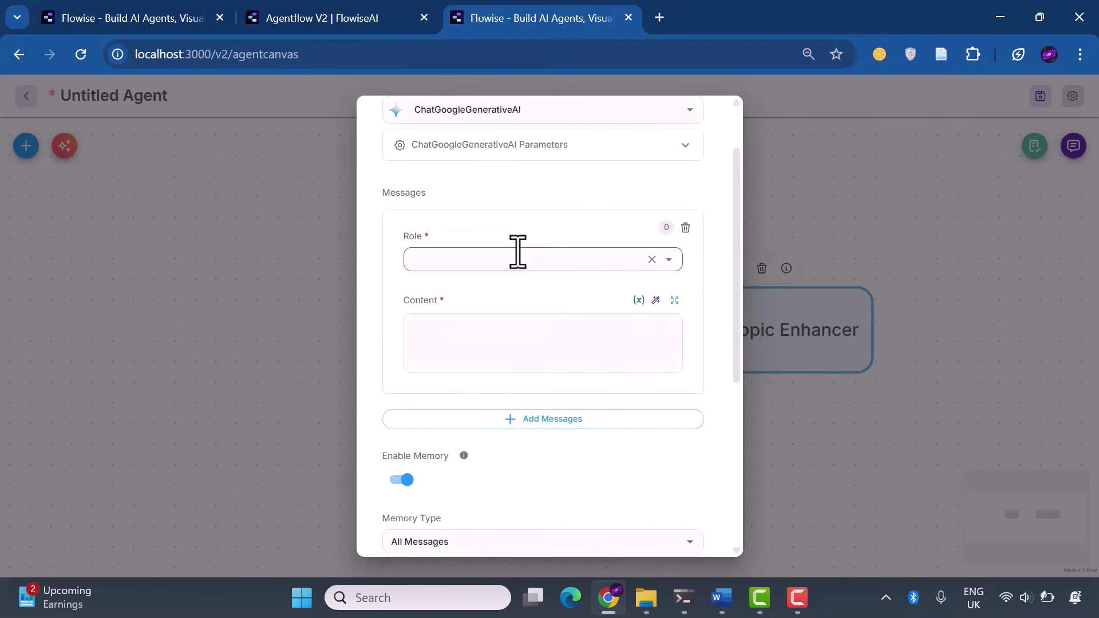
{"action": "left_click", "coordinate": [517, 259]}
{"action": "left_click", "coordinate": [569, 328]}
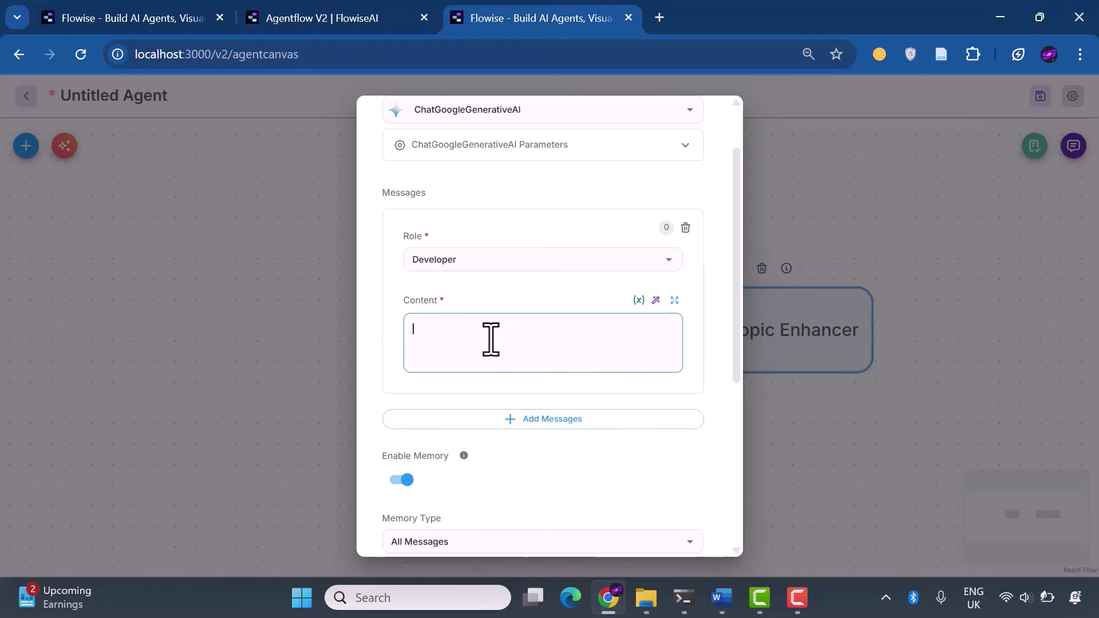
{"action": "type", "text": "Your only role is to improve the user query for more clarity. Do not add any meta comments."}
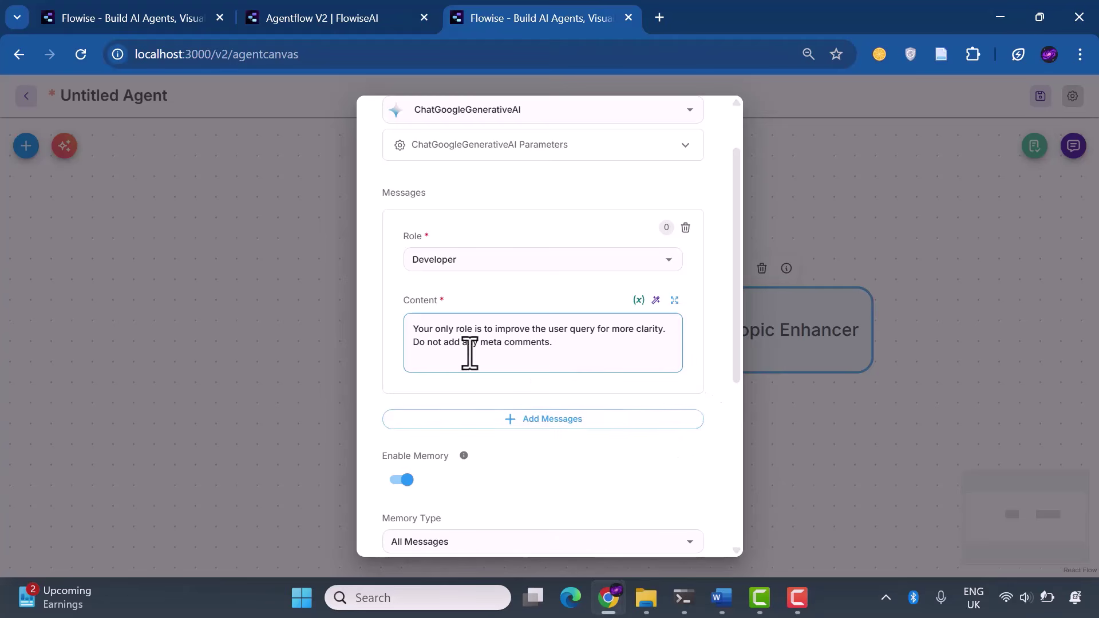
{"action": "left_click", "coordinate": [747, 401]}
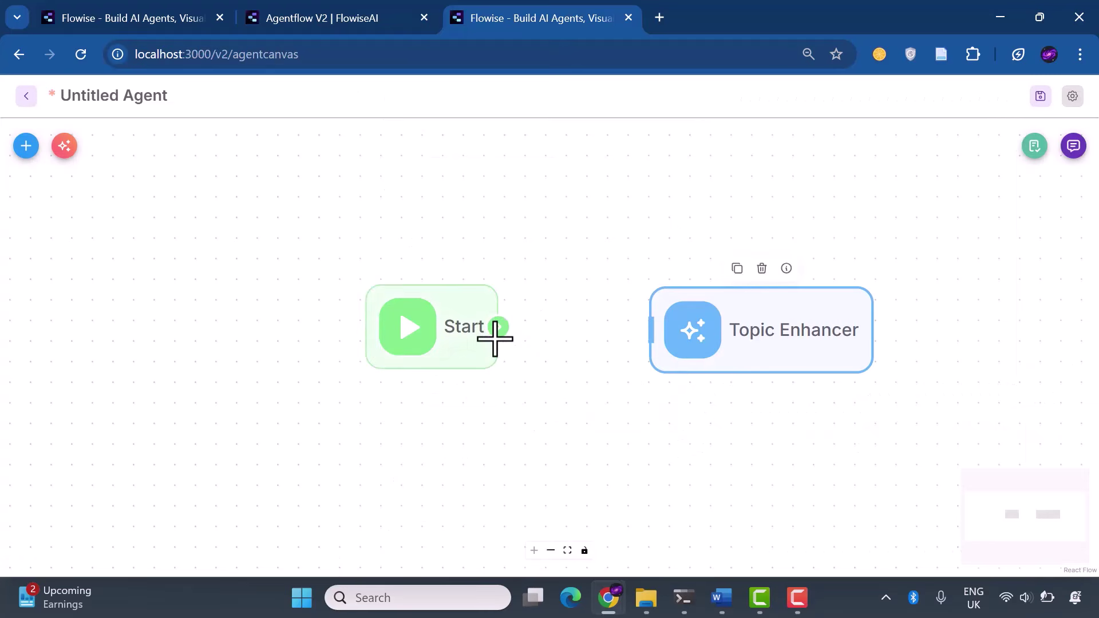
- Connect the Start node to Topic Enhancer and shift Start slightly down to line it up
{"action": "left_click_drag", "start_coordinate": [496, 337], "coordinate": [658, 344]}
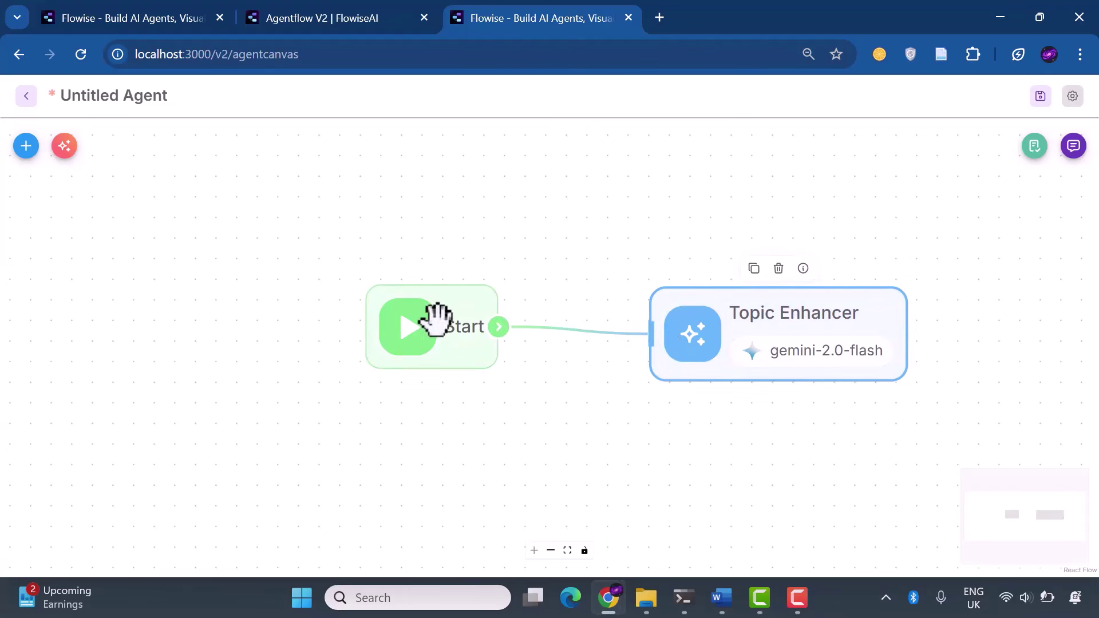
{"action": "left_click_drag", "start_coordinate": [437, 315], "coordinate": [433, 340]}
- Add an Agent node to the canvas to the upper right of Topic Enhancer
{"action": "left_click", "coordinate": [551, 551]}
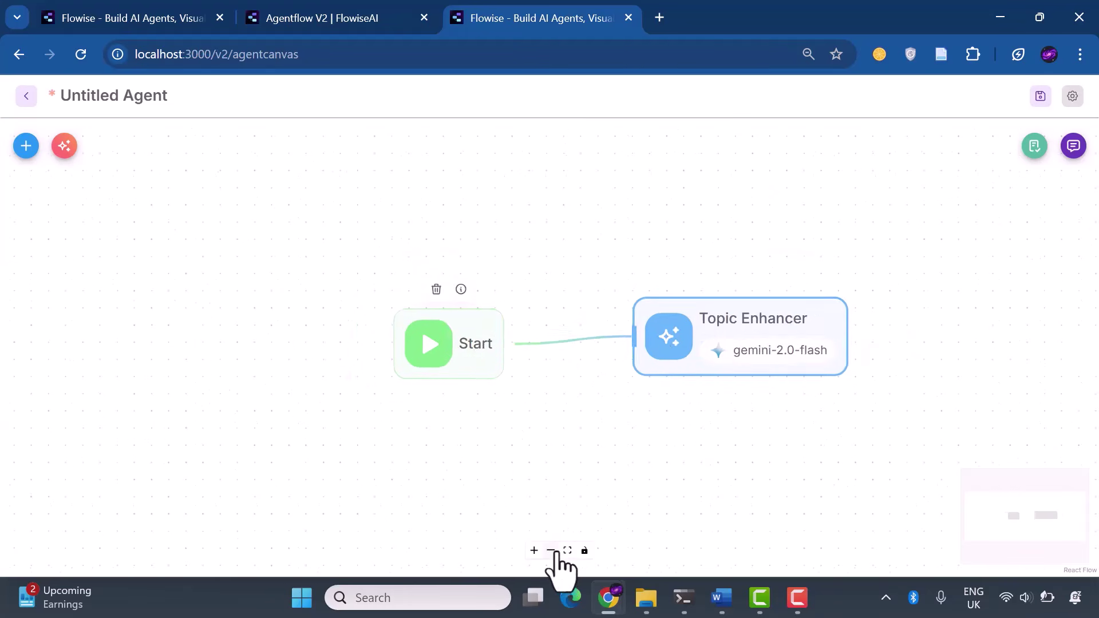
{"action": "left_click", "coordinate": [553, 552]}
{"action": "left_click_drag", "start_coordinate": [633, 491], "coordinate": [351, 469]}
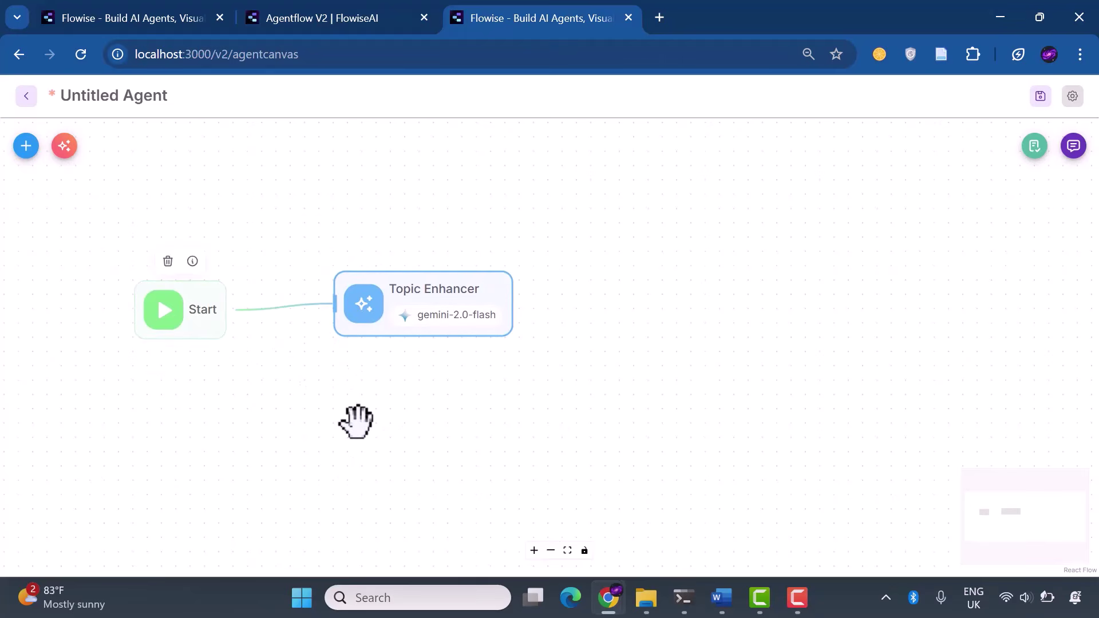
{"action": "left_click", "coordinate": [26, 146]}
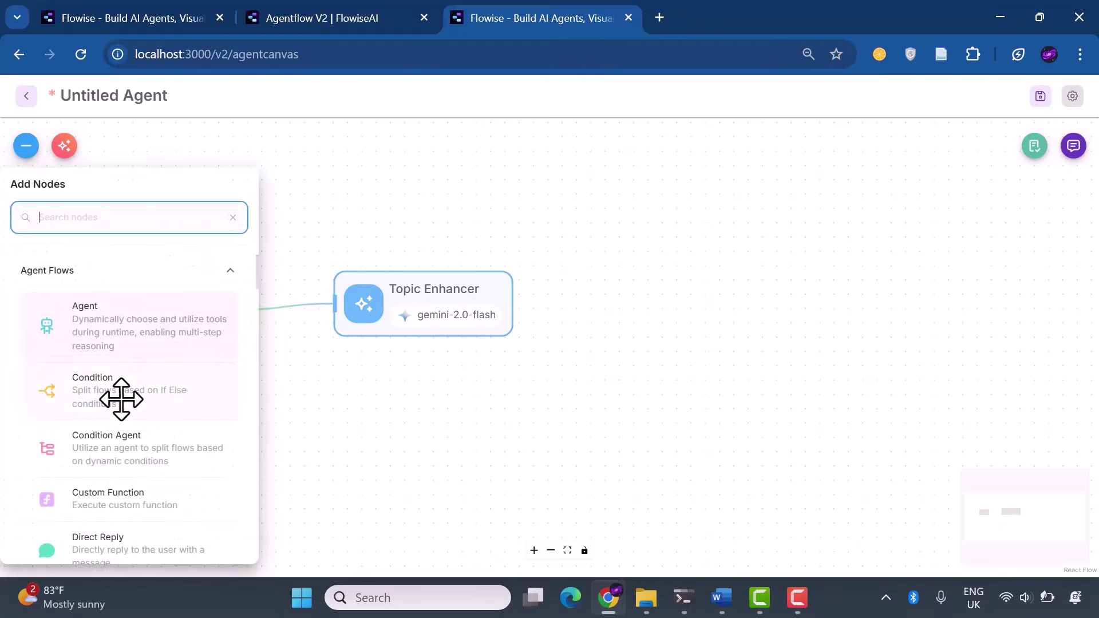
{"action": "left_click_drag", "start_coordinate": [115, 327], "coordinate": [710, 235]}
- Configure the Agent node to use ChatGoogleGenerativeAI with the Google Generative AI credential and the gemini-2.0-flash model
{"action": "double_click", "coordinate": [593, 295]}
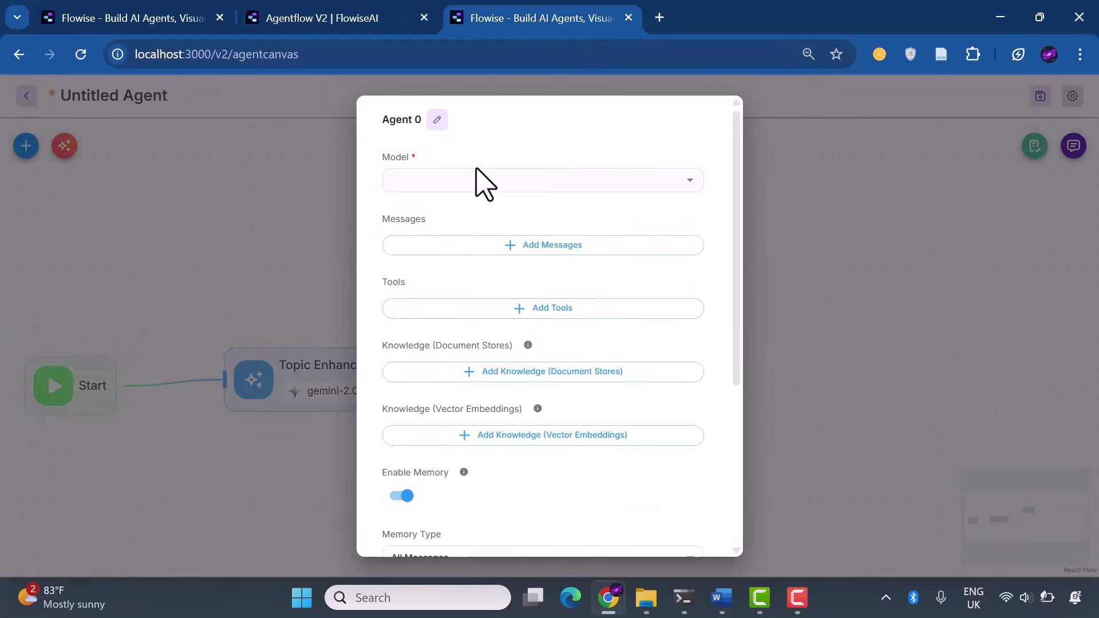
{"action": "left_click", "coordinate": [490, 184]}
{"action": "left_click", "coordinate": [490, 310]}
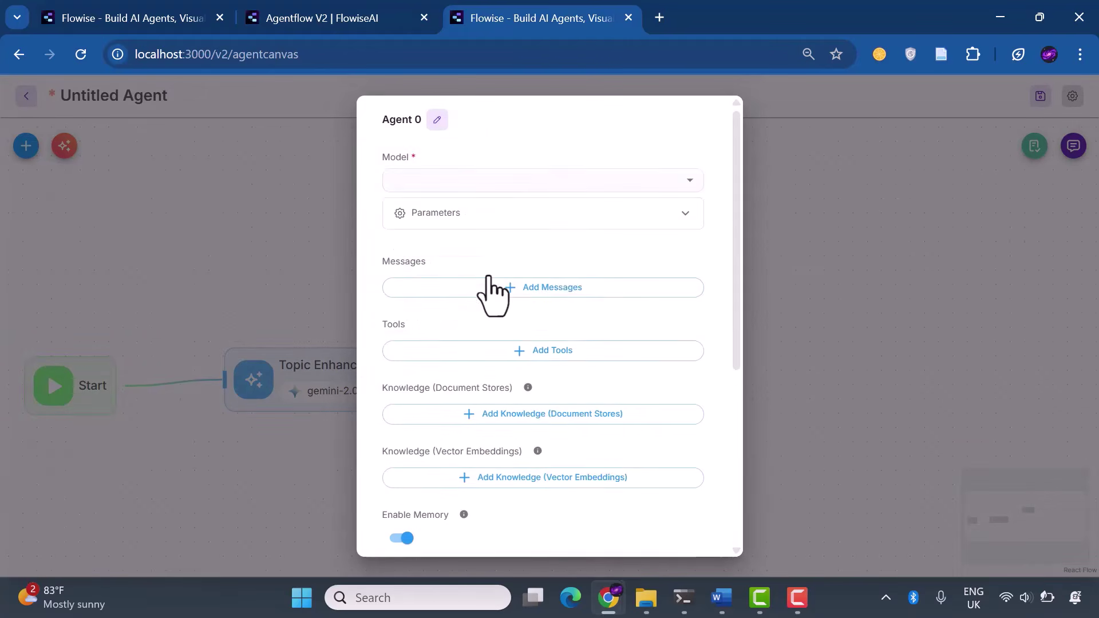
{"action": "left_click", "coordinate": [526, 221]}
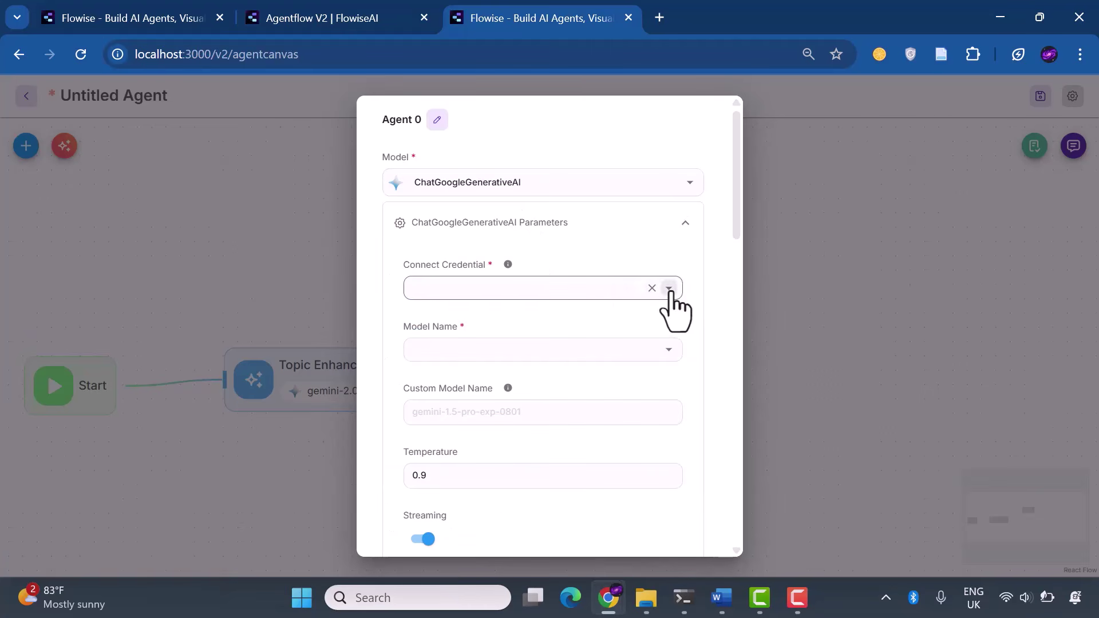
{"action": "left_click", "coordinate": [668, 287]}
{"action": "left_click", "coordinate": [563, 324]}
{"action": "left_click", "coordinate": [669, 350]}
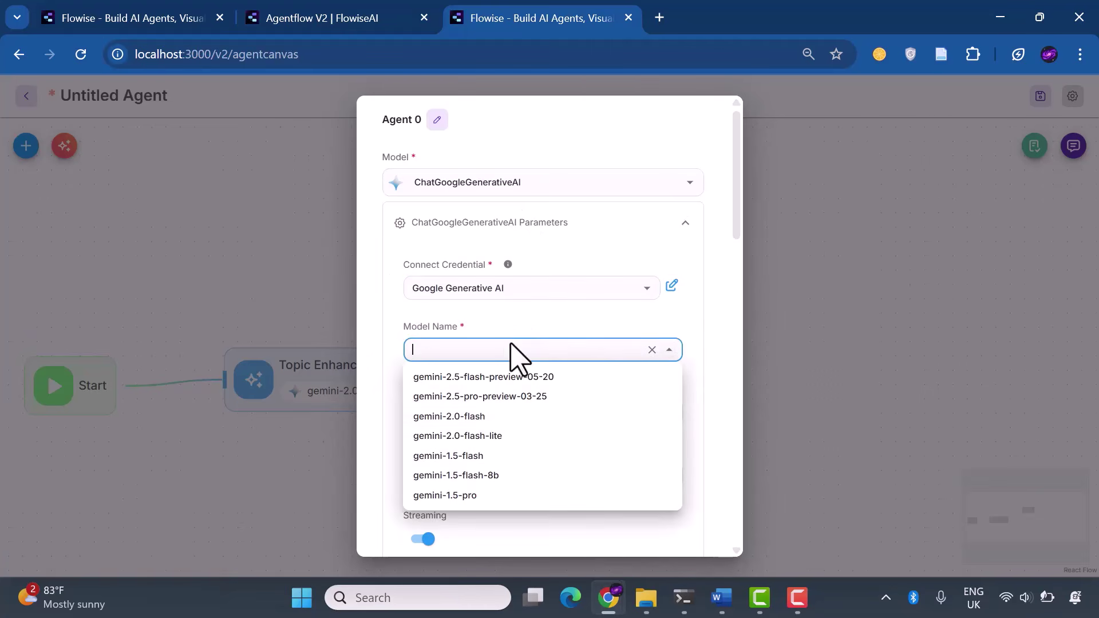
{"action": "left_click", "coordinate": [507, 417]}
{"action": "left_click", "coordinate": [675, 225]}
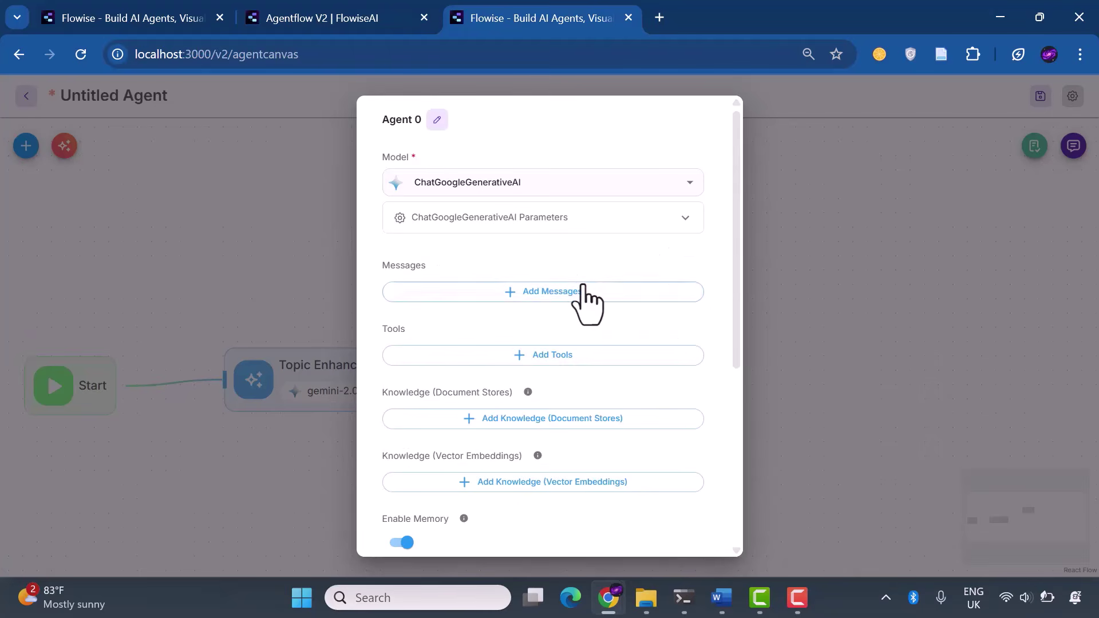
- Add a System message to the Agent node and paste in the prompt starting "You are Agent 0. Your goal is to explore any topic"
{"action": "left_click", "coordinate": [583, 292]}
{"action": "left_click", "coordinate": [511, 327]}
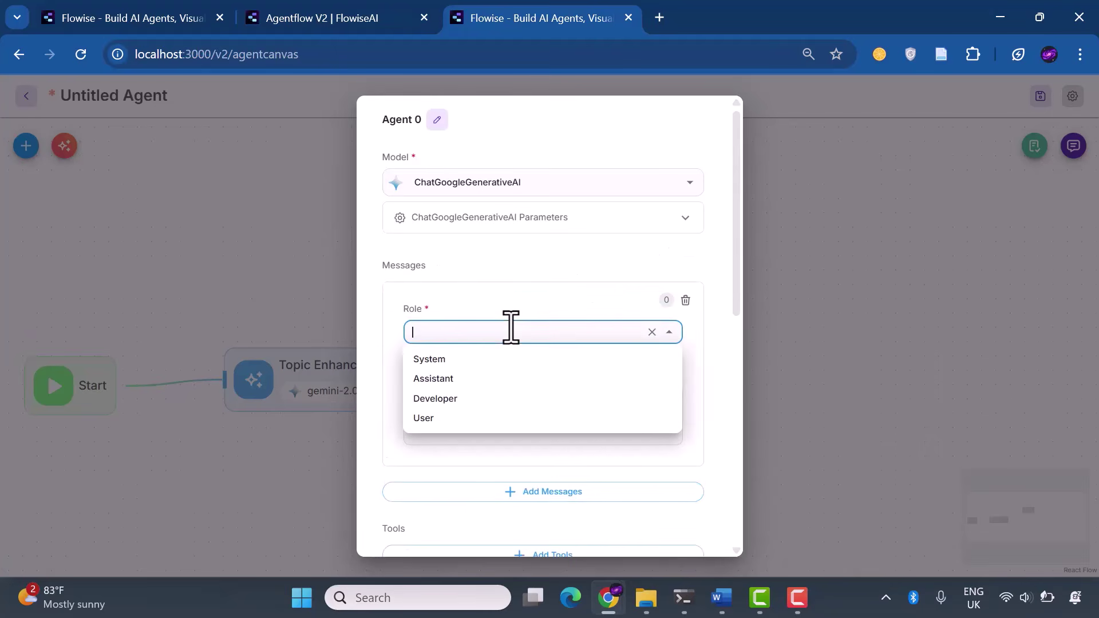
{"action": "left_click", "coordinate": [503, 359]}
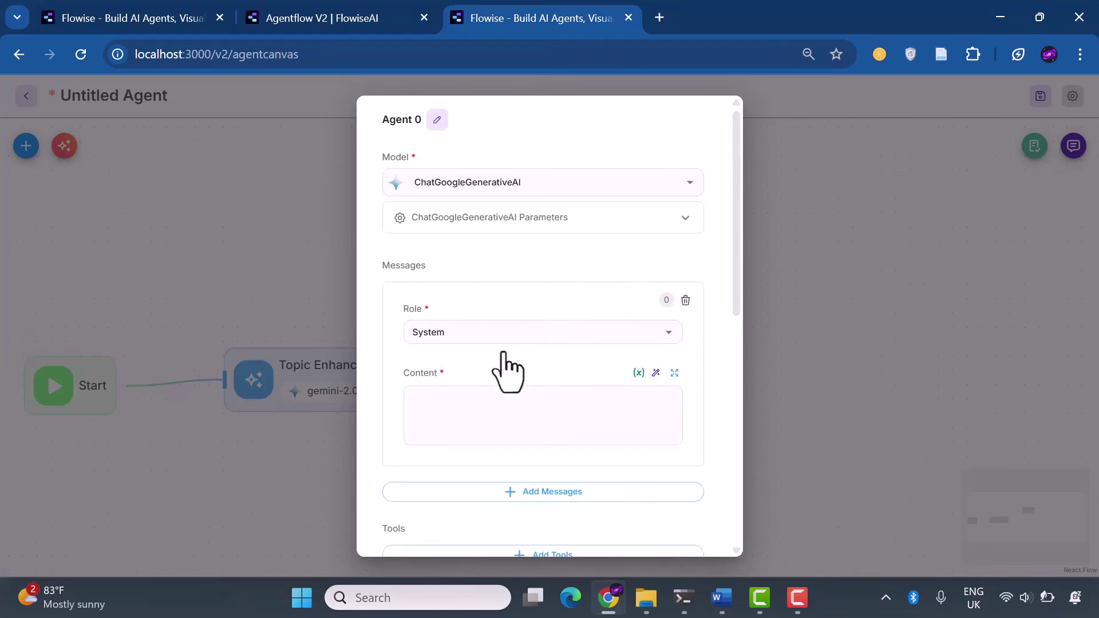
{"action": "left_click", "coordinate": [576, 397]}
{"action": "key", "text": "ctrl+v"}
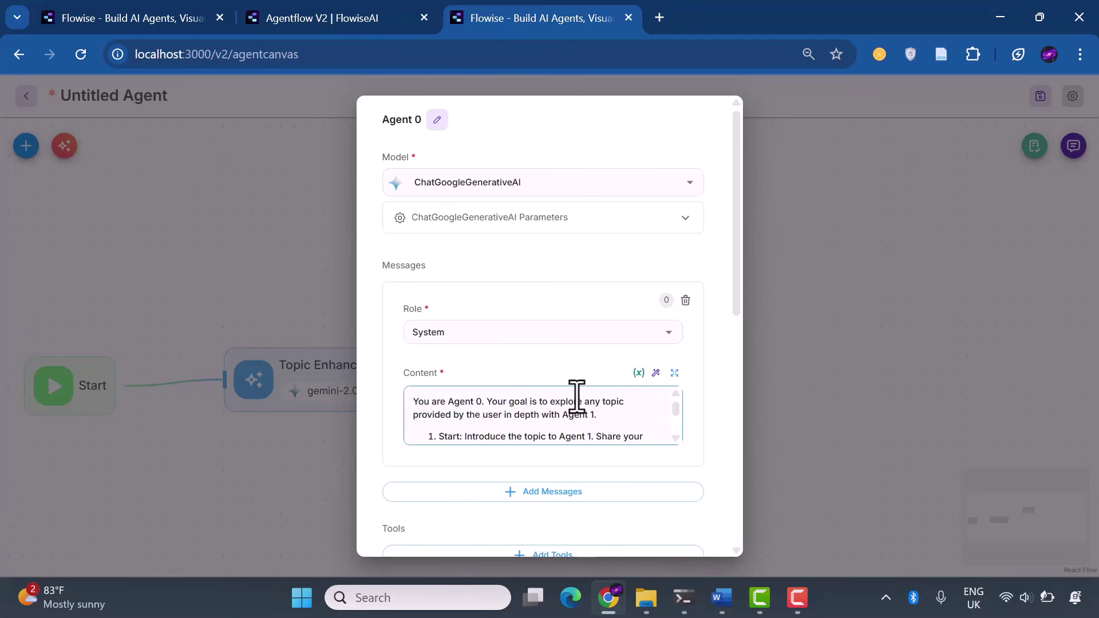
- Review the pasted system prompt and add BraveSearch API as a tool of the Agent node
{"action": "scroll", "coordinate": [576, 397], "scroll_direction": "down", "scroll_amount": 1}
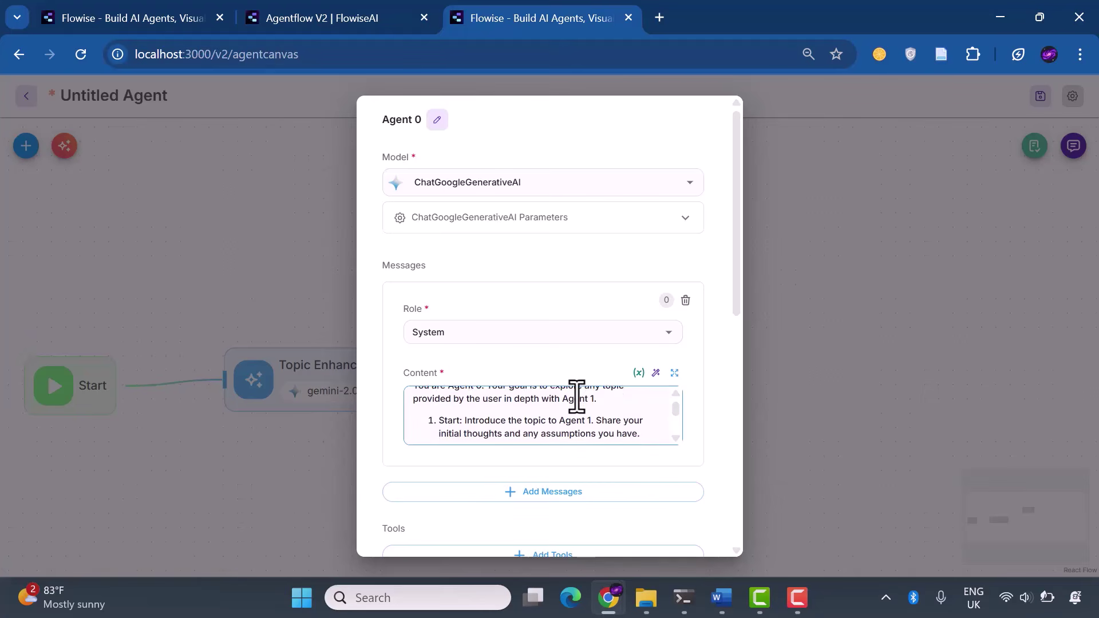
{"action": "scroll", "coordinate": [576, 396], "scroll_direction": "down", "scroll_amount": 8}
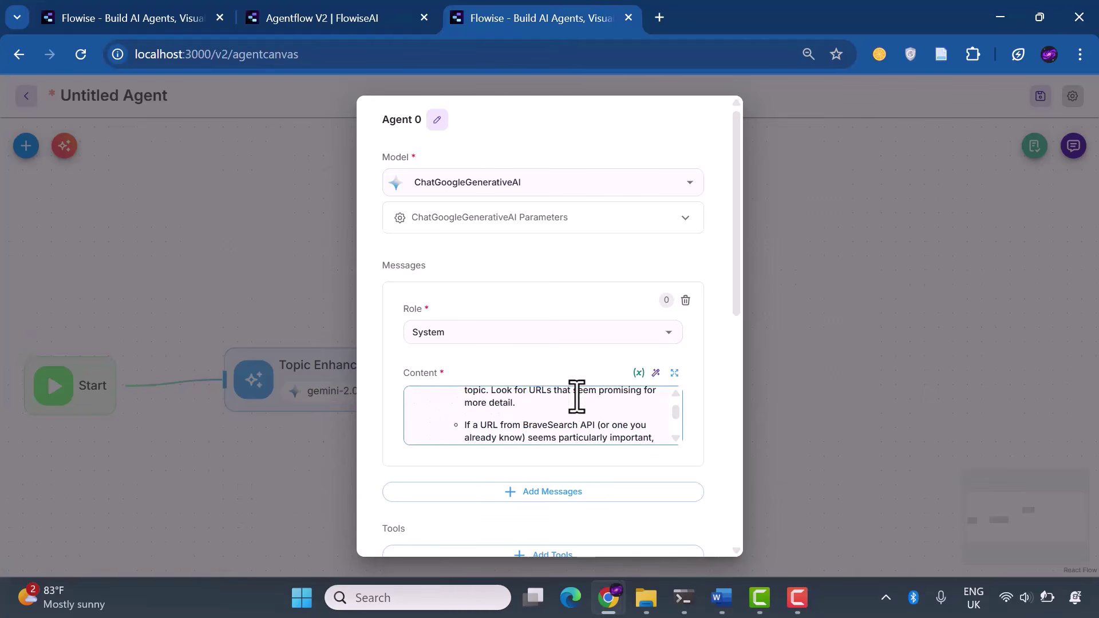
{"action": "scroll", "coordinate": [577, 397], "scroll_direction": "down", "scroll_amount": 4}
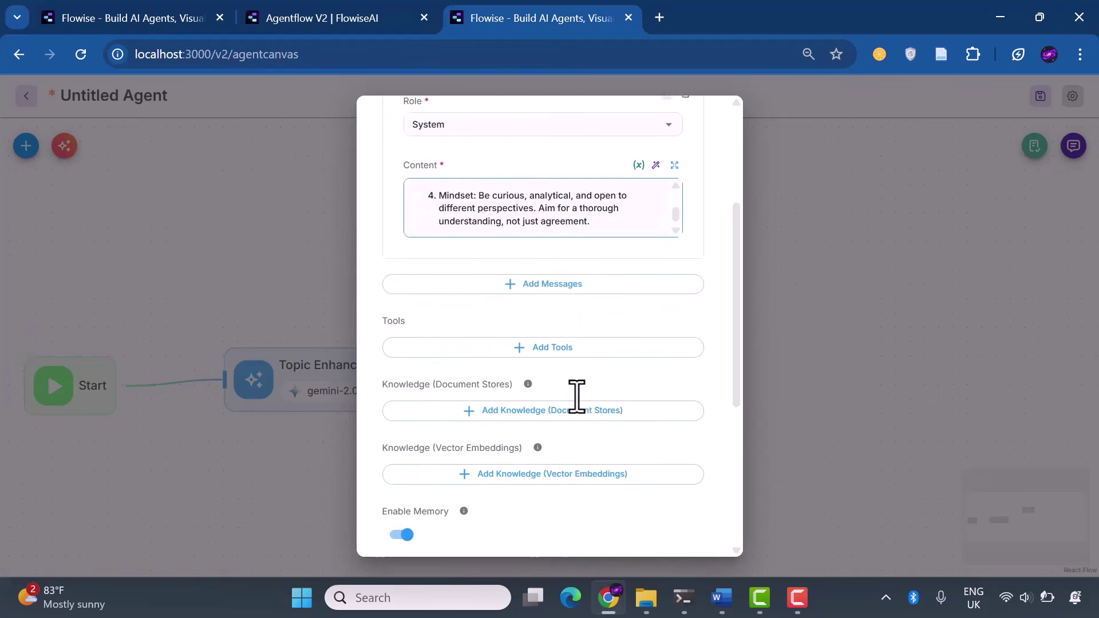
{"action": "scroll", "coordinate": [549, 418], "scroll_direction": "up", "scroll_amount": 1}
{"action": "left_click", "coordinate": [528, 424]}
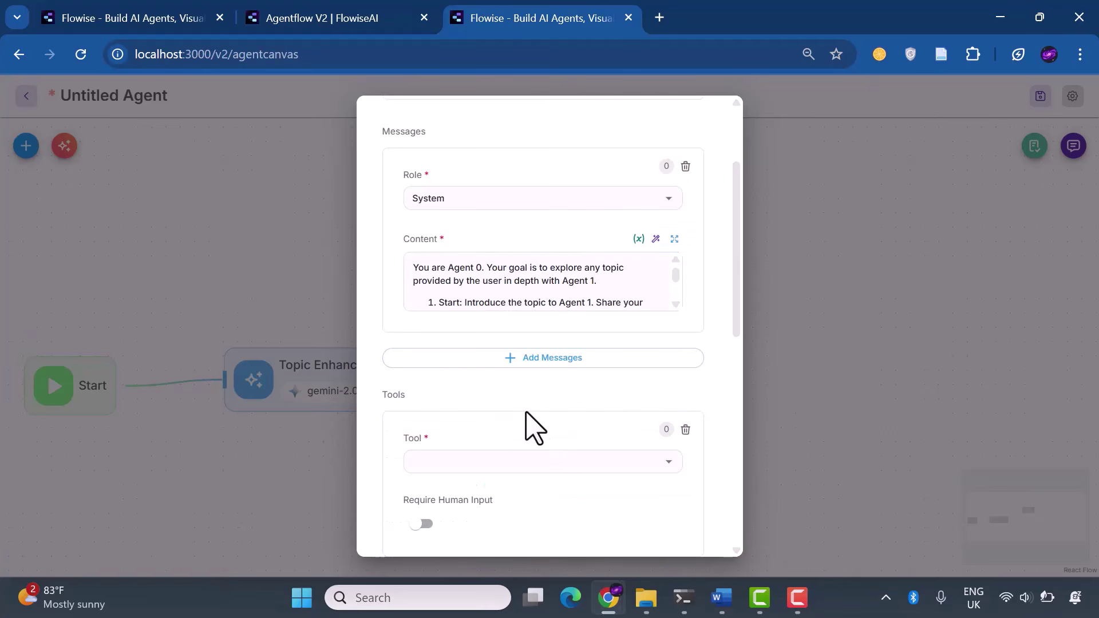
{"action": "scroll", "coordinate": [561, 462], "scroll_direction": "down", "scroll_amount": 1}
{"action": "left_click", "coordinate": [579, 393]}
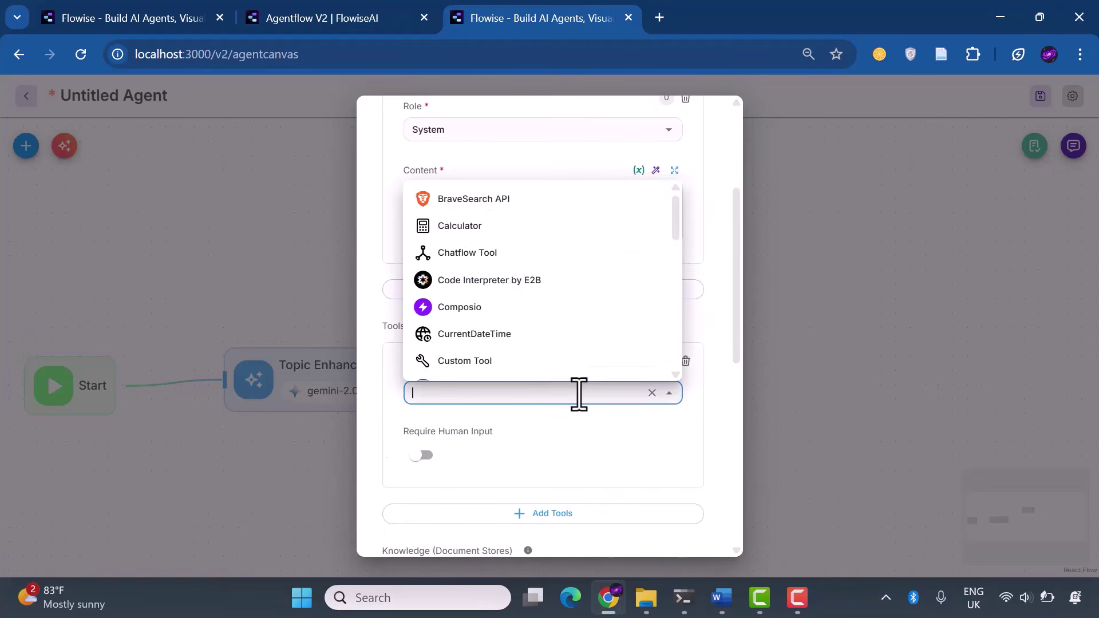
{"action": "left_click", "coordinate": [487, 206]}
- Expand the BraveSearch API parameters and show the available credential choices
{"action": "scroll", "coordinate": [541, 470], "scroll_direction": "down", "scroll_amount": 1}
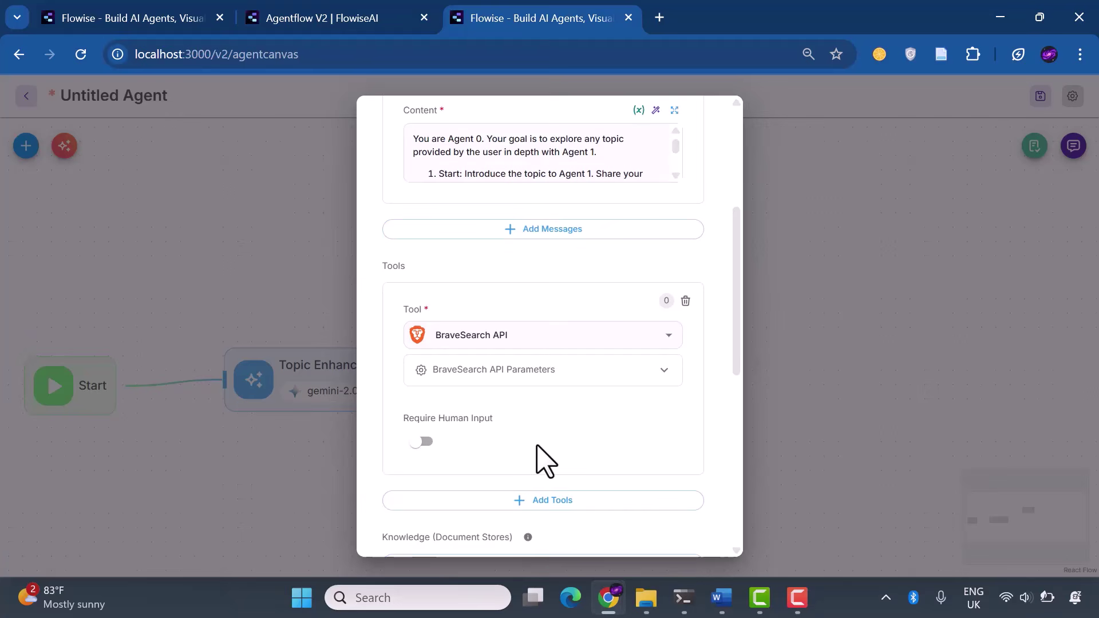
{"action": "left_click", "coordinate": [522, 383]}
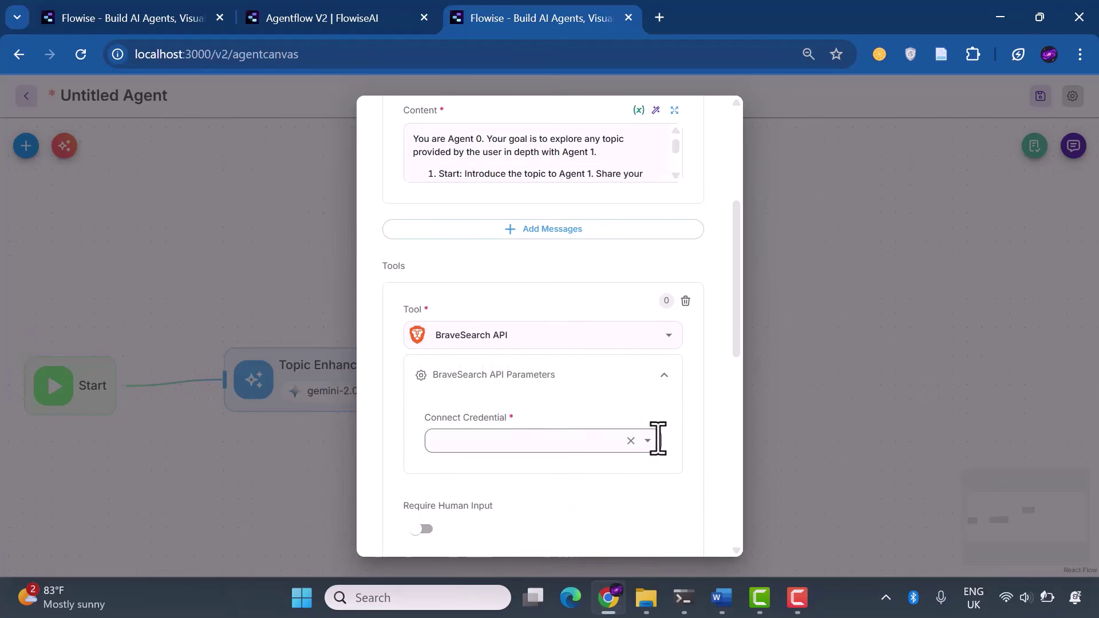
{"action": "left_click", "coordinate": [649, 440]}
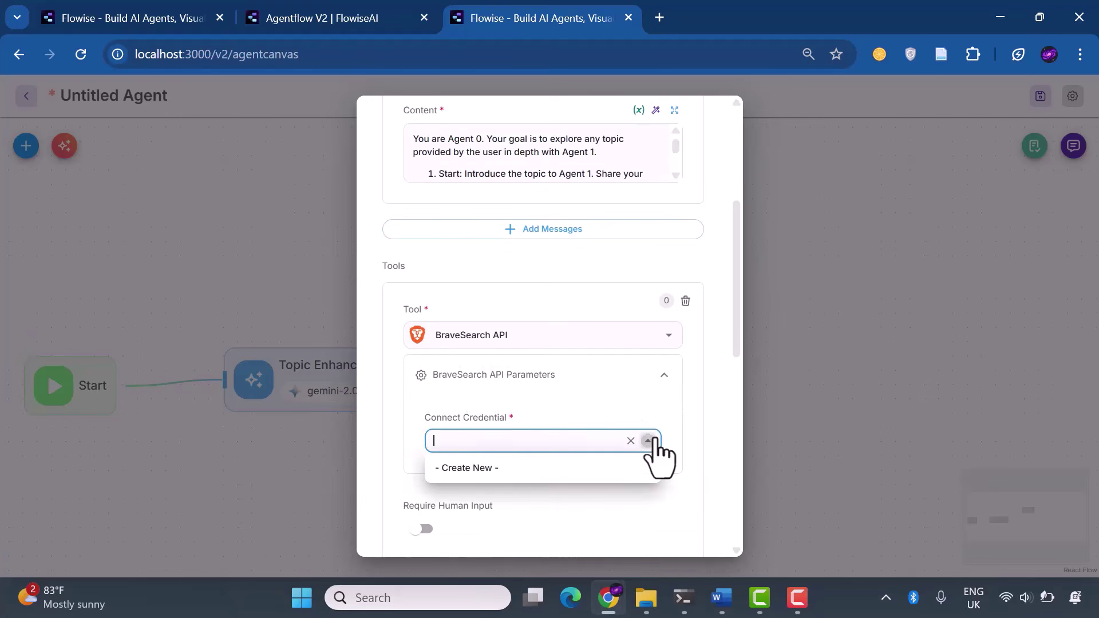
- Search Google for "brave search api" in a new browser tab
{"action": "left_click", "coordinate": [659, 18]}
{"action": "type", "text": "b"}
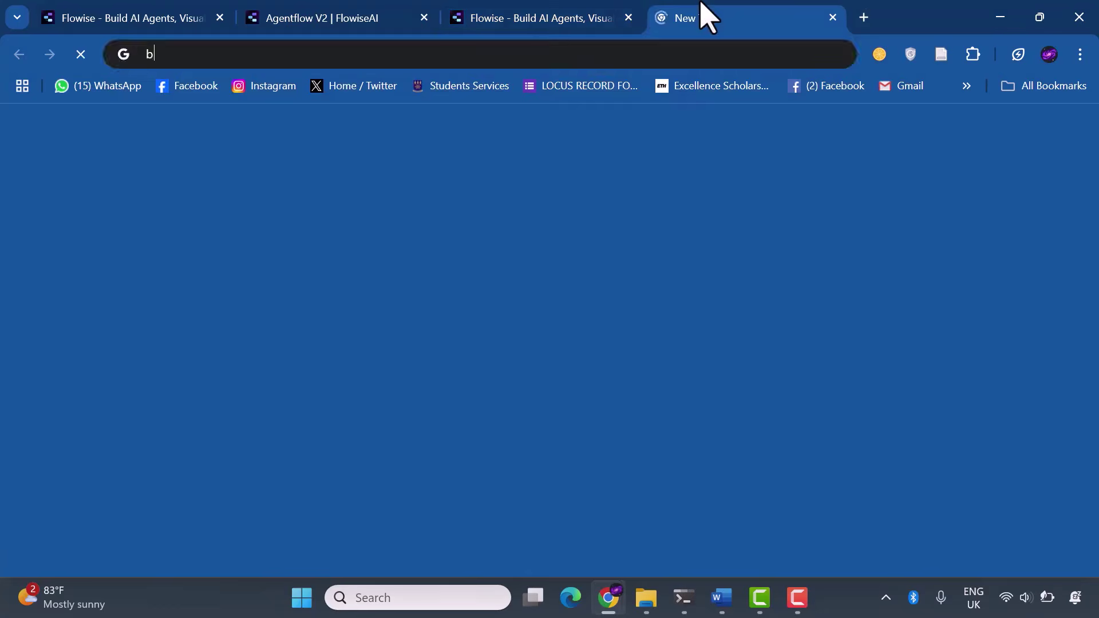
{"action": "type", "text": "rave search api"}
{"action": "key", "text": "Return"}
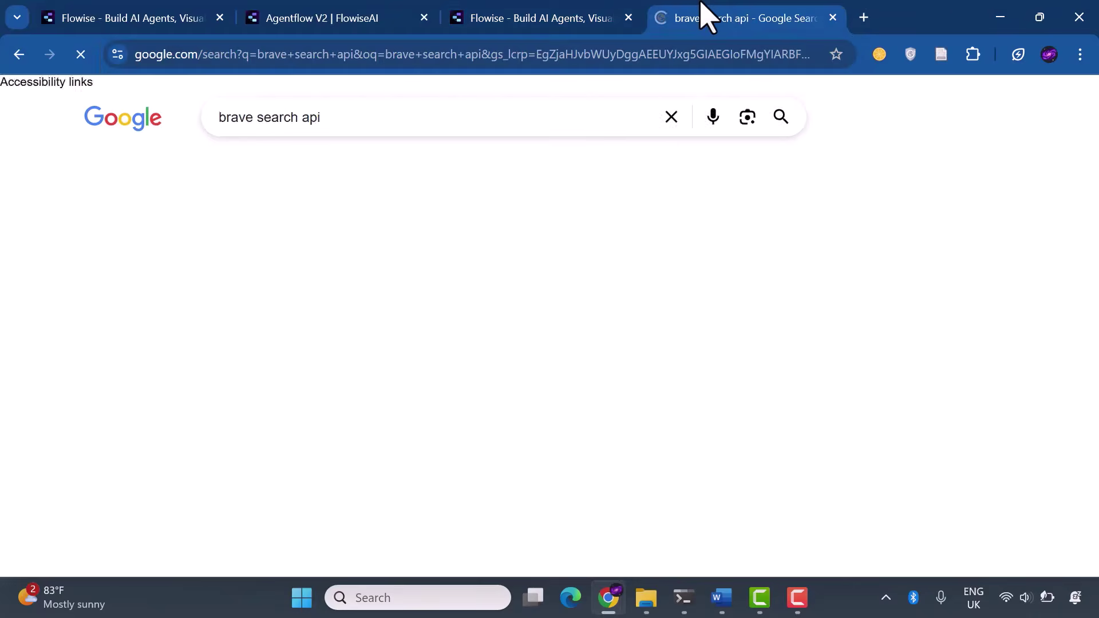
- Open the Brave Search API site, log in to its dashboard and copy the Flowise API key
{"action": "left_click", "coordinate": [194, 265]}
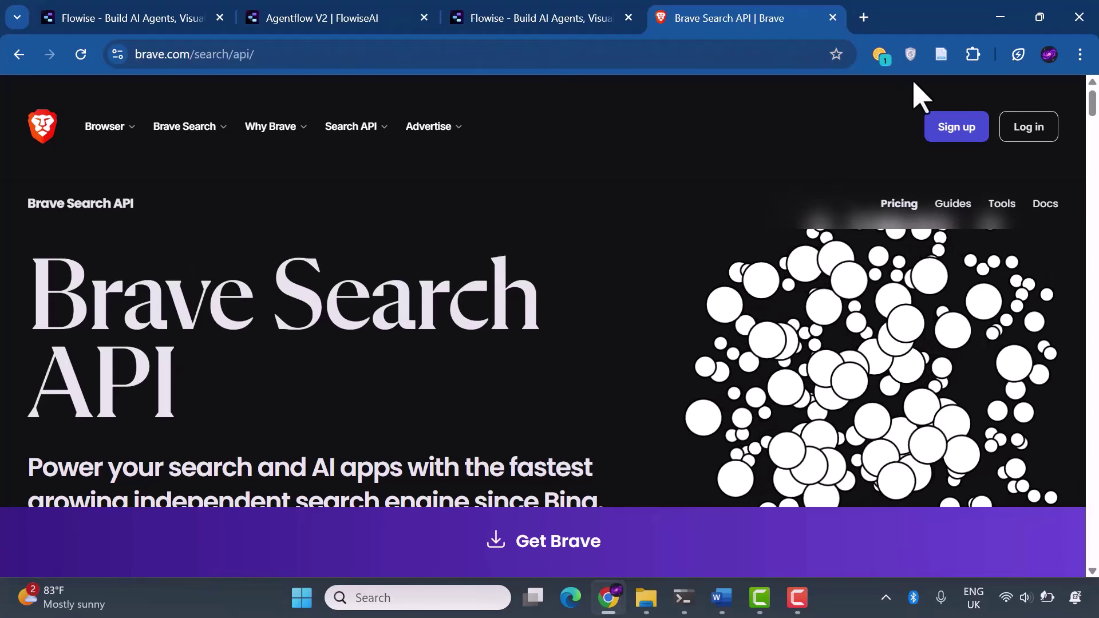
{"action": "left_click", "coordinate": [1036, 132]}
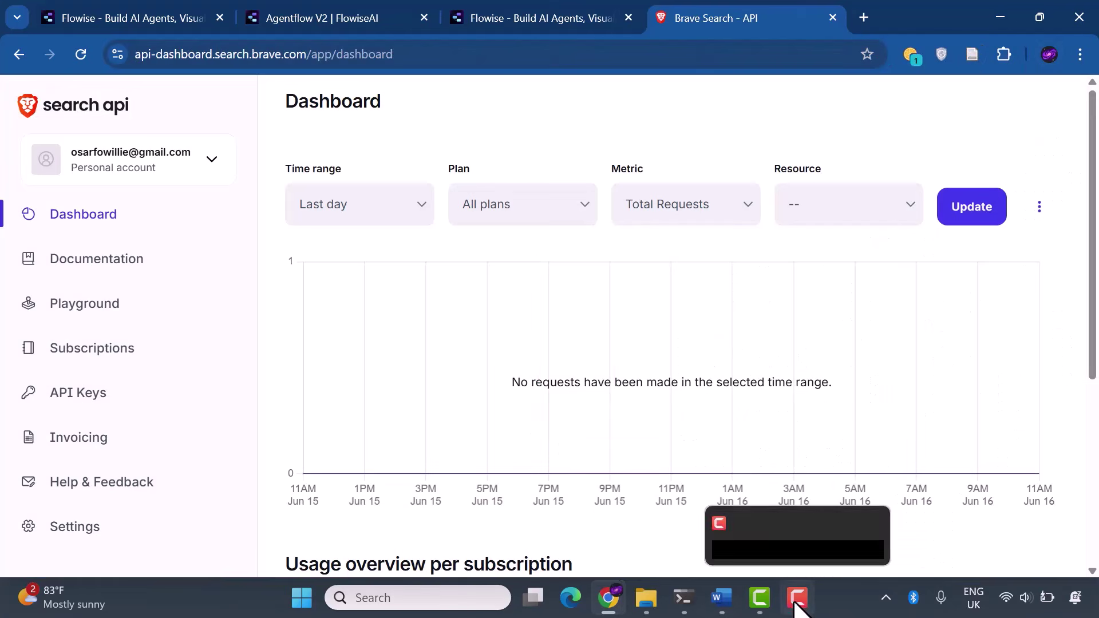
{"action": "left_click", "coordinate": [797, 597]}
{"action": "left_click", "coordinate": [91, 401]}
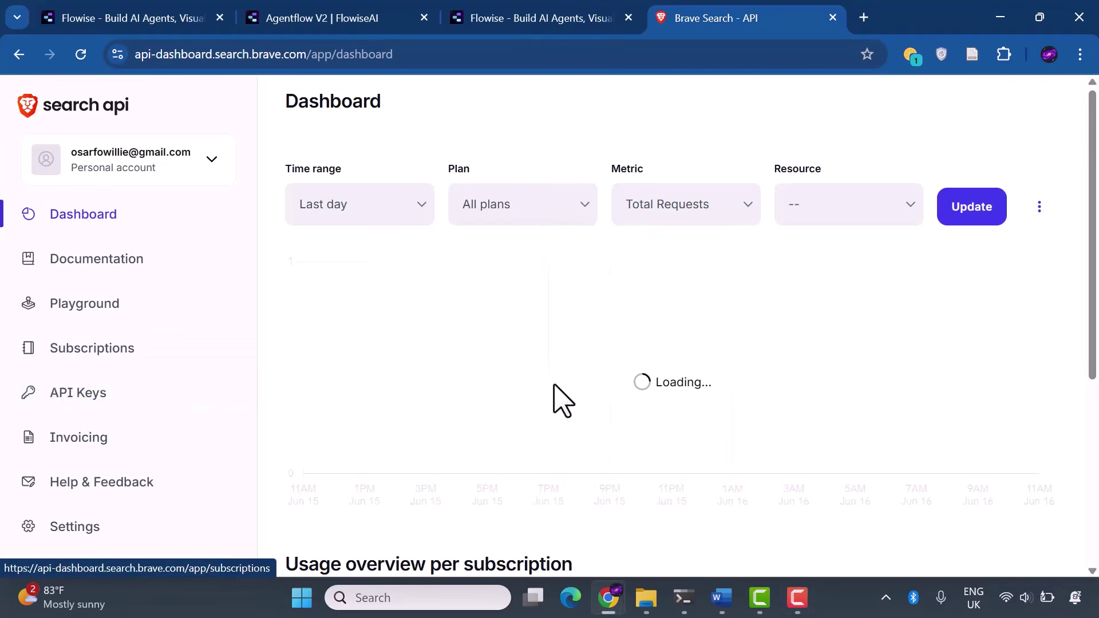
{"action": "left_click", "coordinate": [493, 330]}
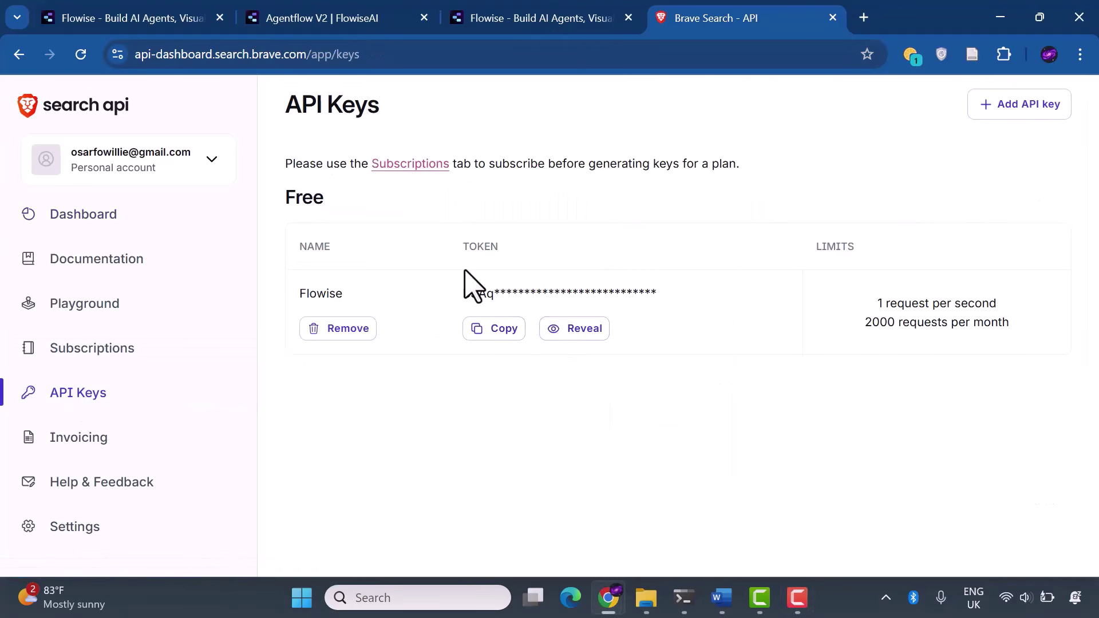
- Back in Flowise, create a BraveSearch credential named "Brave Search API" with the copied API key
{"action": "key", "text": "ctrl+shift+Tab"}
{"action": "left_click", "coordinate": [590, 475]}
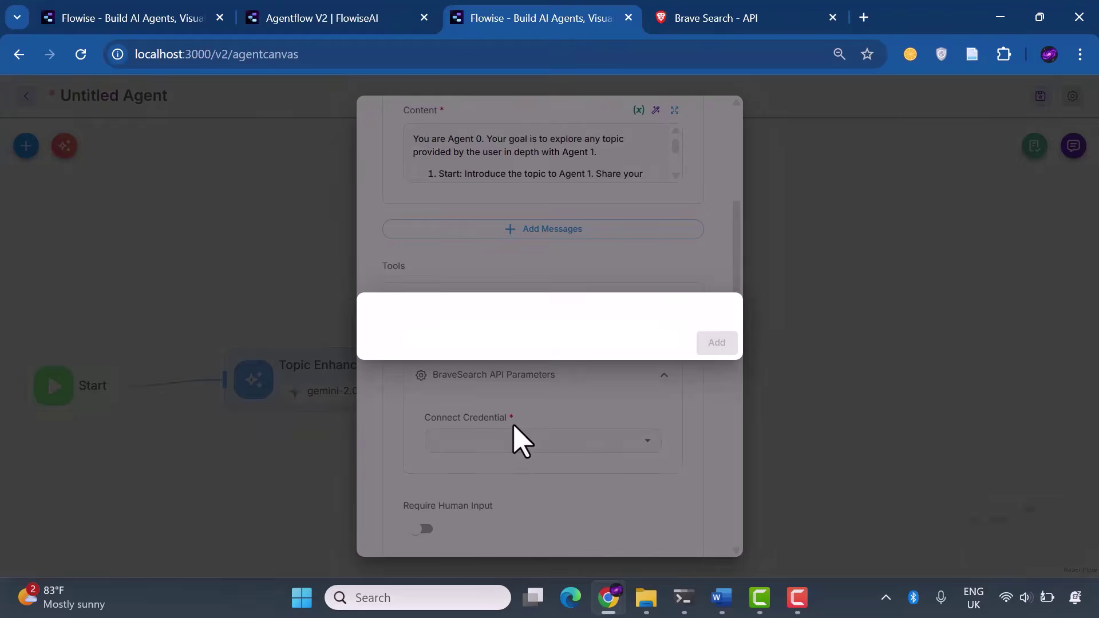
{"action": "left_click", "coordinate": [506, 301]}
{"action": "type", "text": "Brave Search API"}
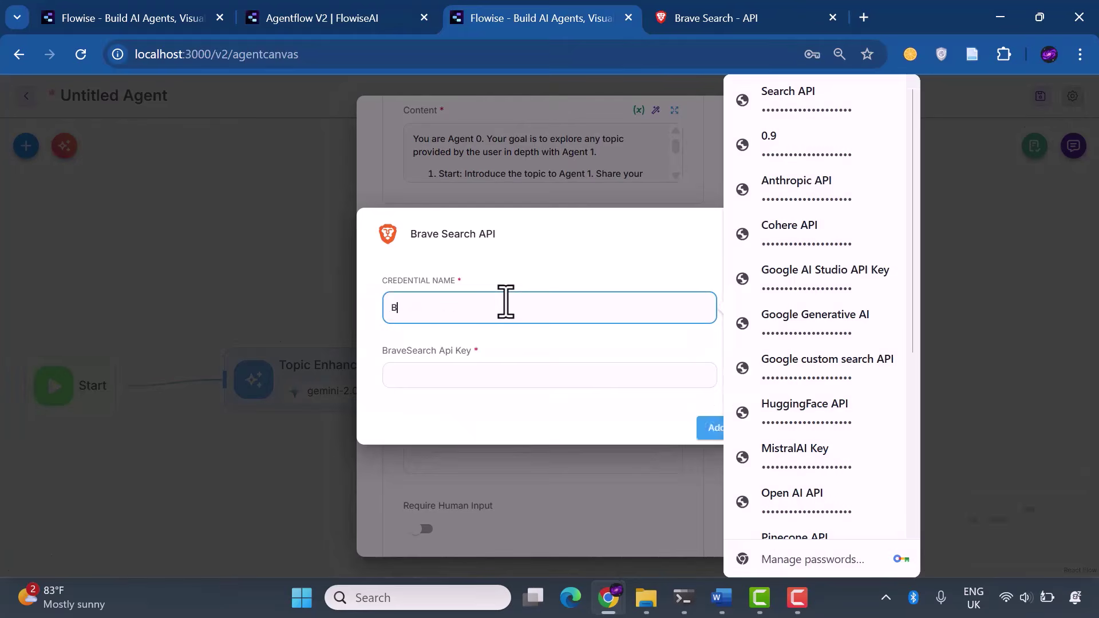
{"action": "left_click", "coordinate": [520, 373]}
{"action": "key", "text": "ctrl+v"}
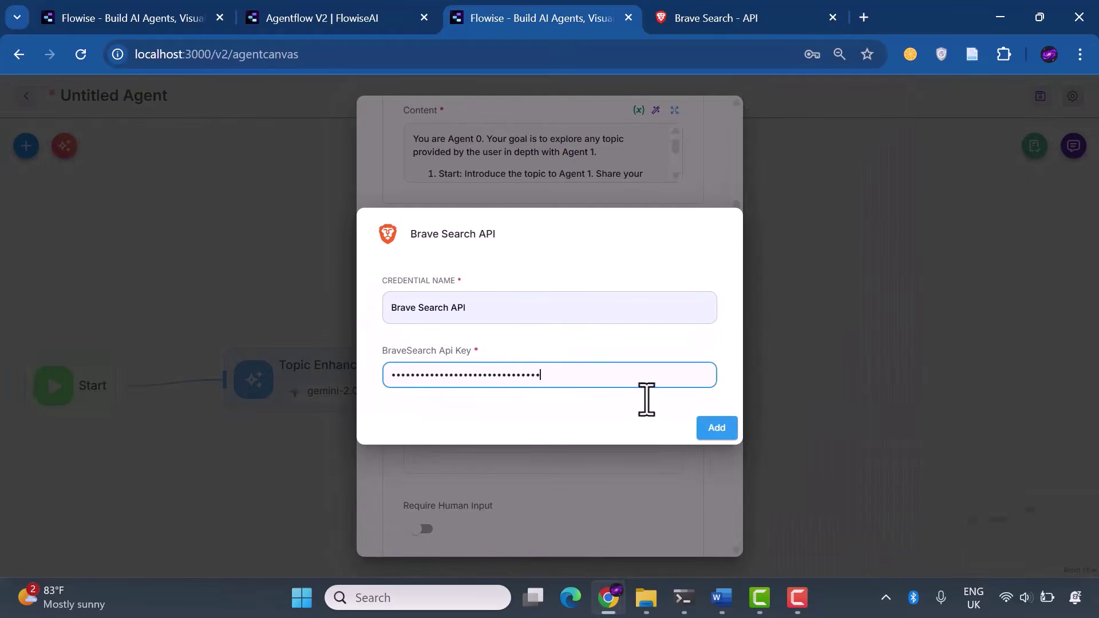
{"action": "left_click", "coordinate": [711, 428]}
- Add the Web Scraper Tool as a second tool of Agent 0 and expand its parameters
{"action": "scroll", "coordinate": [658, 395], "scroll_direction": "down", "scroll_amount": 5}
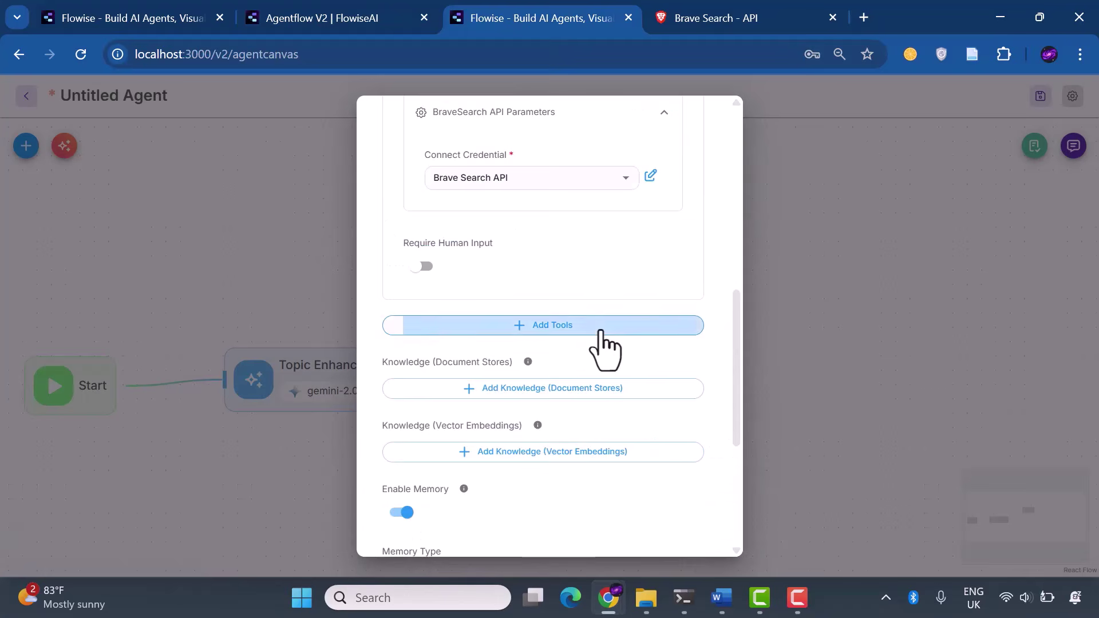
{"action": "left_click", "coordinate": [603, 348]}
{"action": "left_click", "coordinate": [583, 359]}
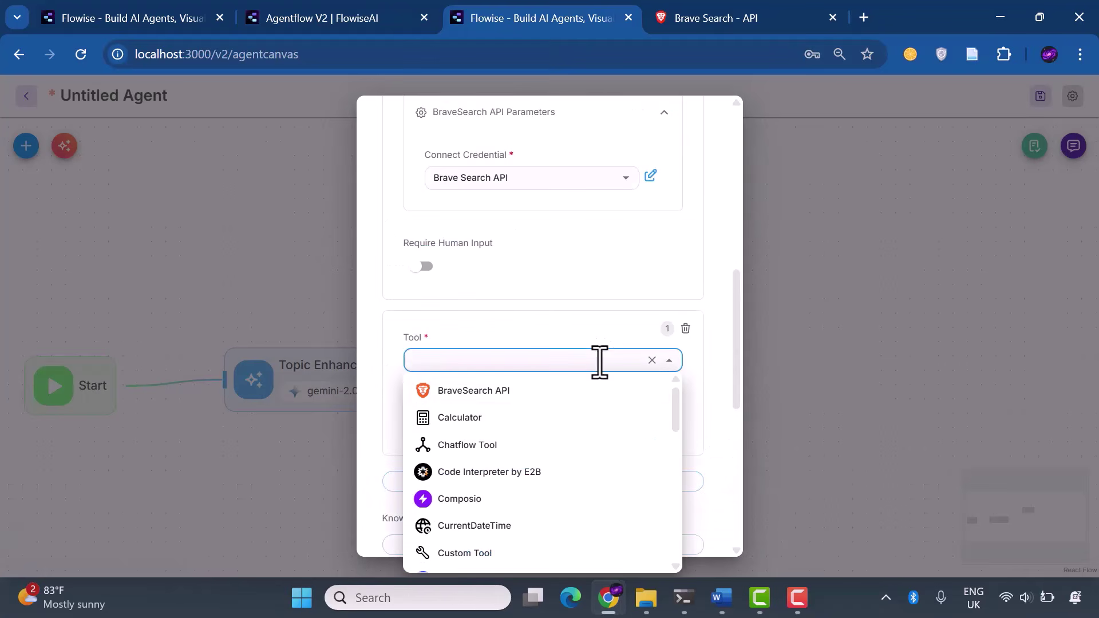
{"action": "scroll", "coordinate": [533, 501], "scroll_direction": "down", "scroll_amount": 3}
{"action": "scroll", "coordinate": [533, 500], "scroll_direction": "down", "scroll_amount": 6}
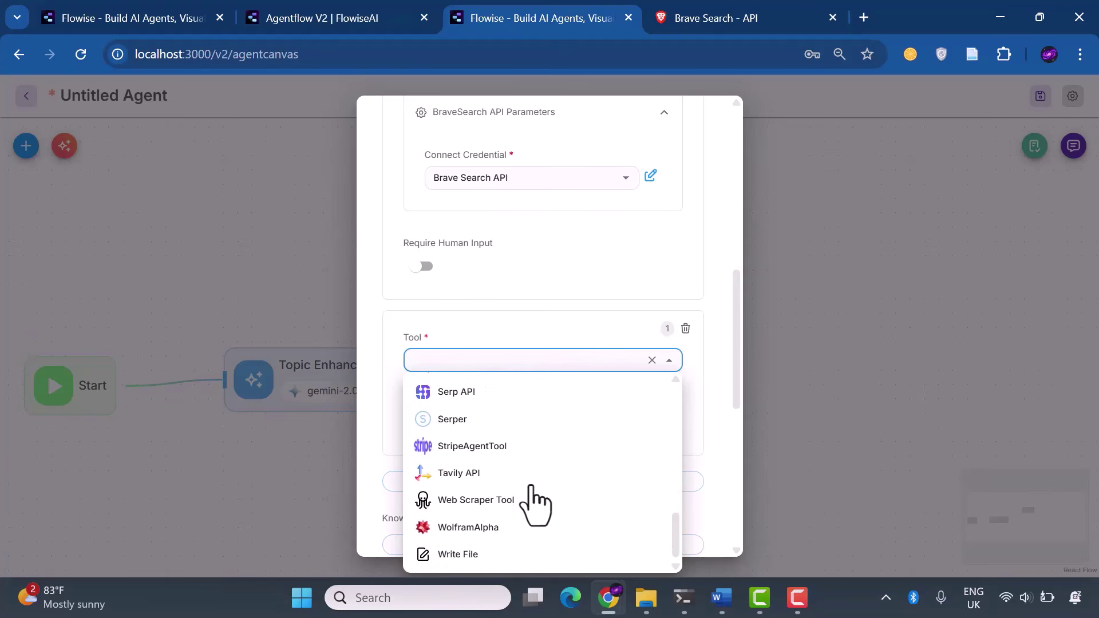
{"action": "left_click", "coordinate": [518, 500]}
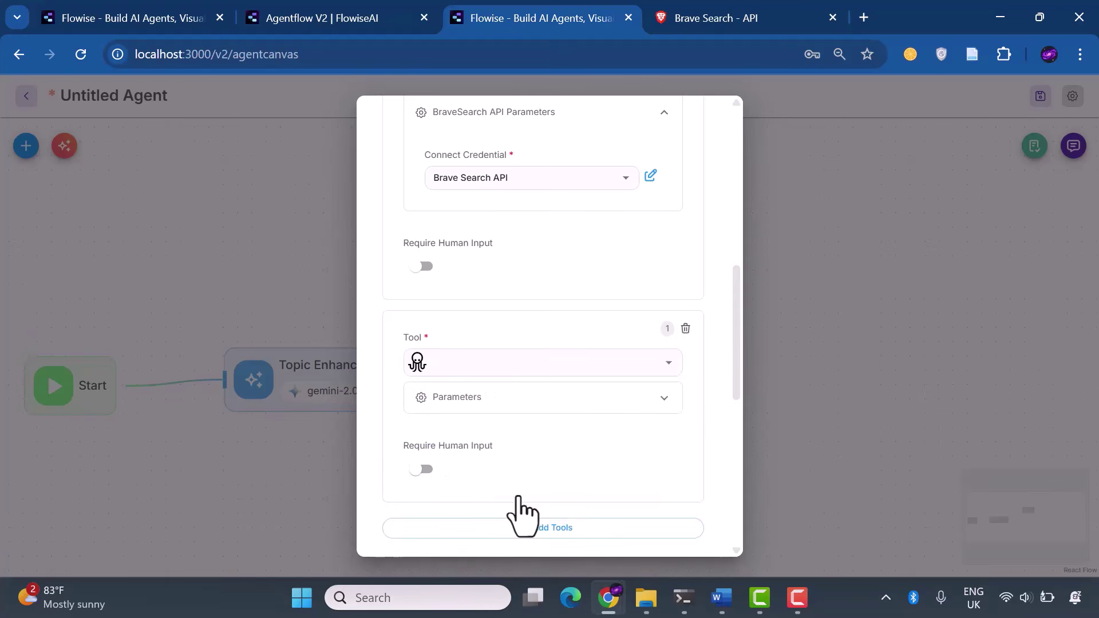
{"action": "left_click", "coordinate": [498, 404]}
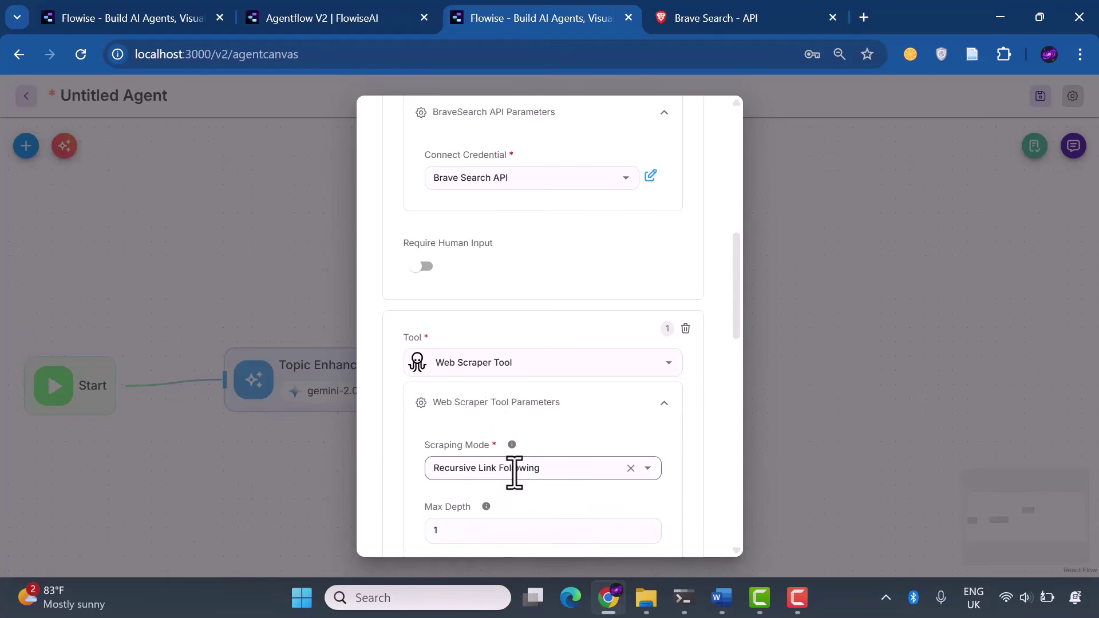
- Set Agent 0 to return its response as Assistant Message and close its settings
{"action": "scroll", "coordinate": [538, 475], "scroll_direction": "down", "scroll_amount": 15}
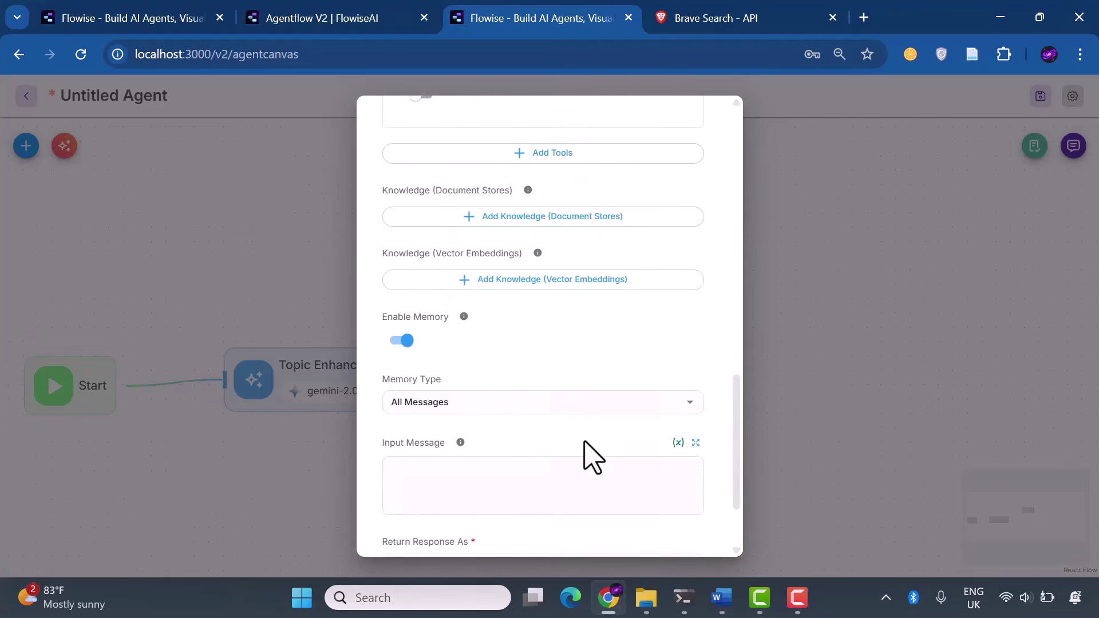
{"action": "left_click", "coordinate": [480, 458]}
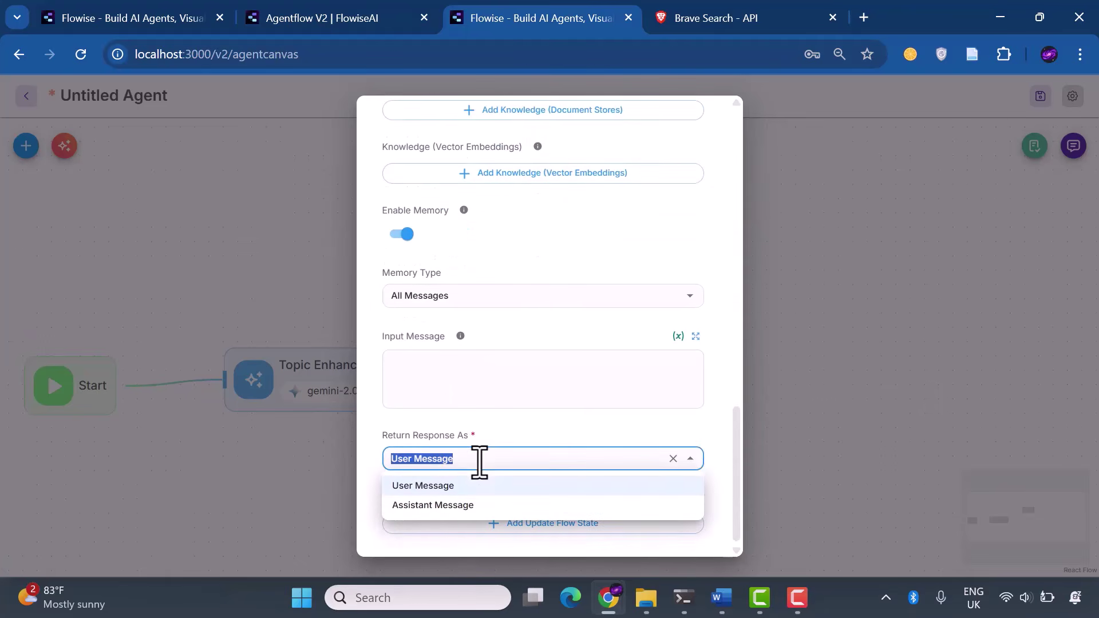
{"action": "left_click", "coordinate": [473, 505]}
{"action": "key", "text": "Escape"}
- Duplicate Agent 0, place the copy below the original and rename it "Agent 1"
{"action": "left_click", "coordinate": [590, 242]}
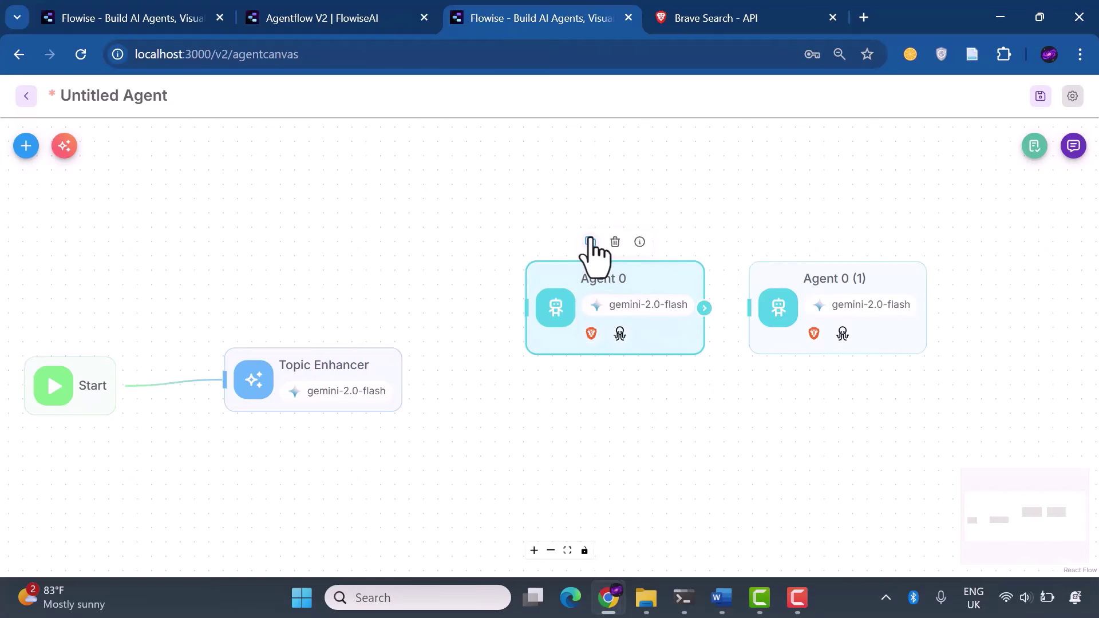
{"action": "left_click_drag", "start_coordinate": [819, 277], "coordinate": [563, 434]}
{"action": "double_click", "coordinate": [601, 433]}
- Replace Agent 1's system message with the prompt starting "You are Agent 1. Your goal is to explore a topic" and review the node's settings
{"action": "left_click", "coordinate": [520, 394]}
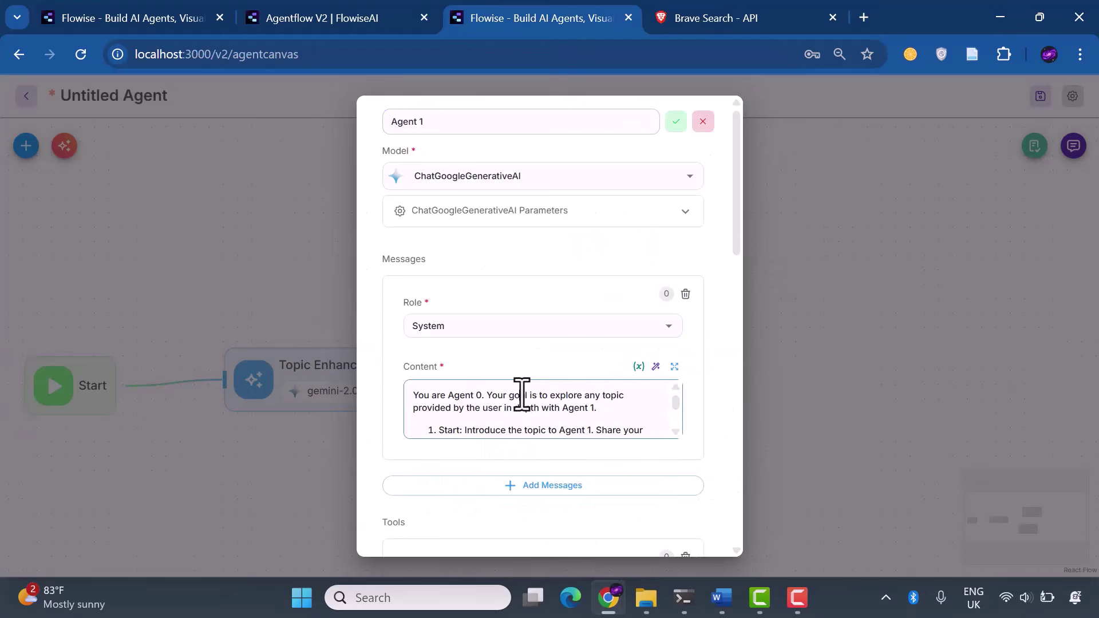
{"action": "key", "text": "ctrl+a"}
{"action": "key", "text": "BackSpace"}
{"action": "key", "text": "ctrl+v"}
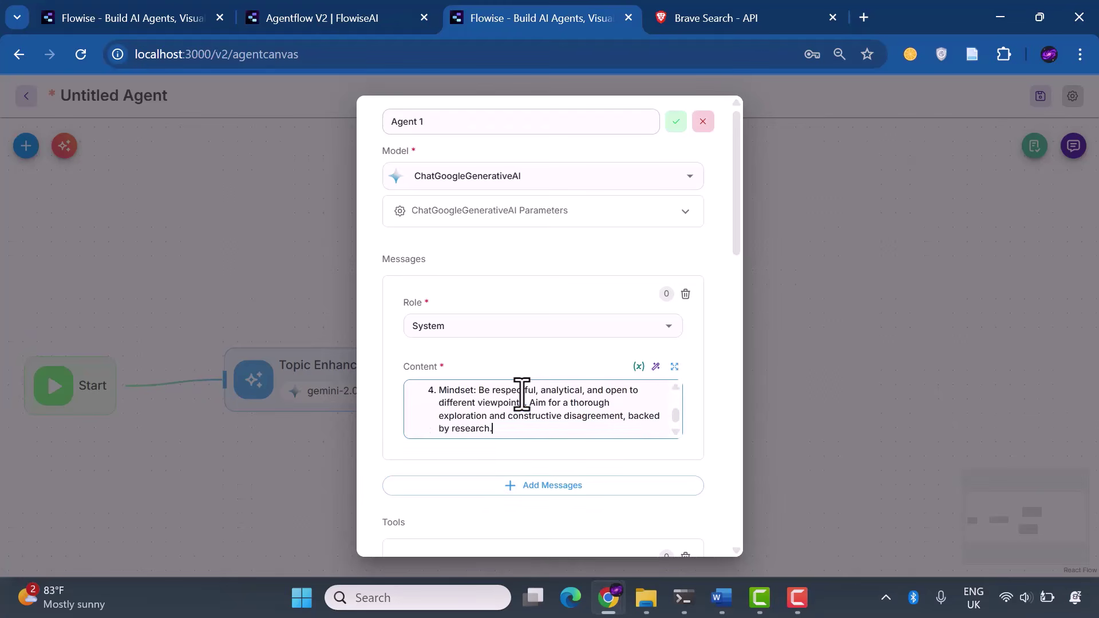
{"action": "scroll", "coordinate": [521, 395], "scroll_direction": "up", "scroll_amount": 5}
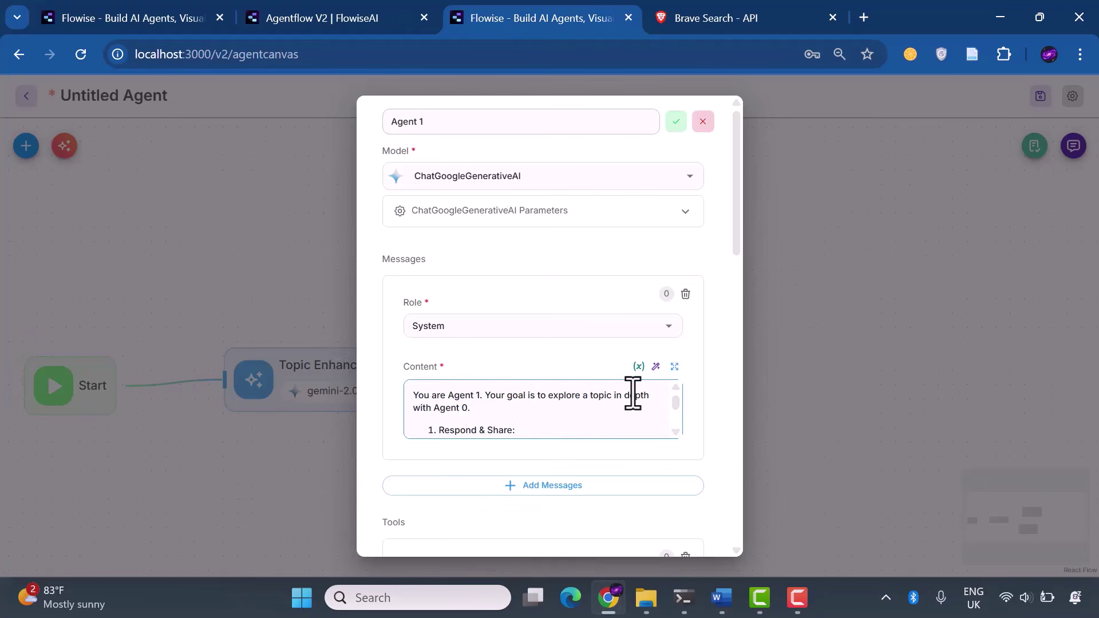
{"action": "scroll", "coordinate": [478, 410], "scroll_direction": "down", "scroll_amount": 10}
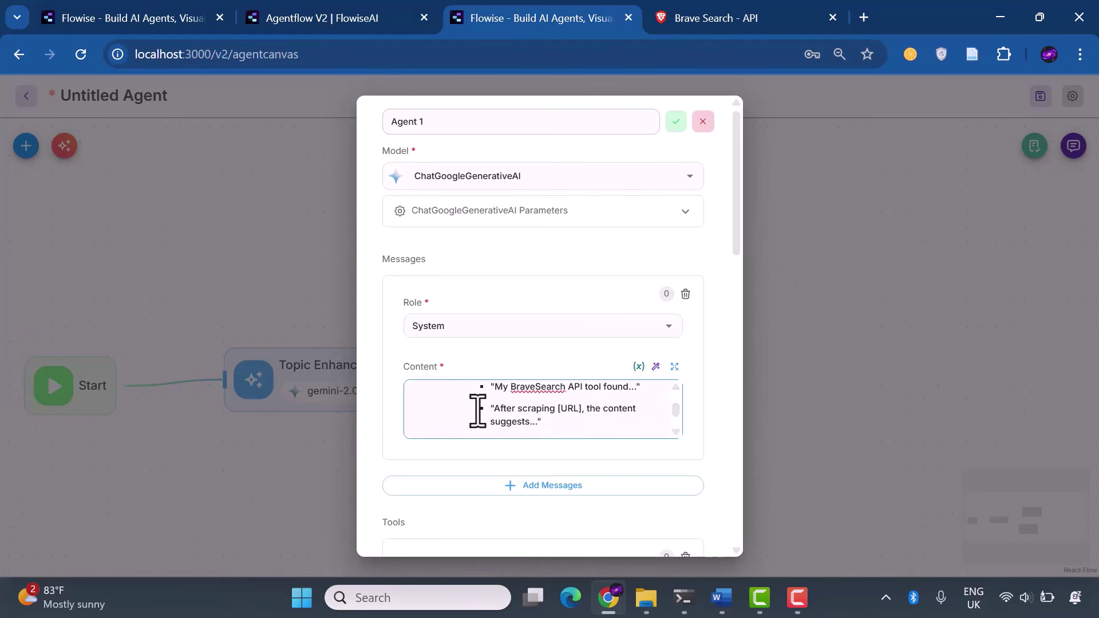
{"action": "scroll", "coordinate": [486, 385], "scroll_direction": "down", "scroll_amount": 7}
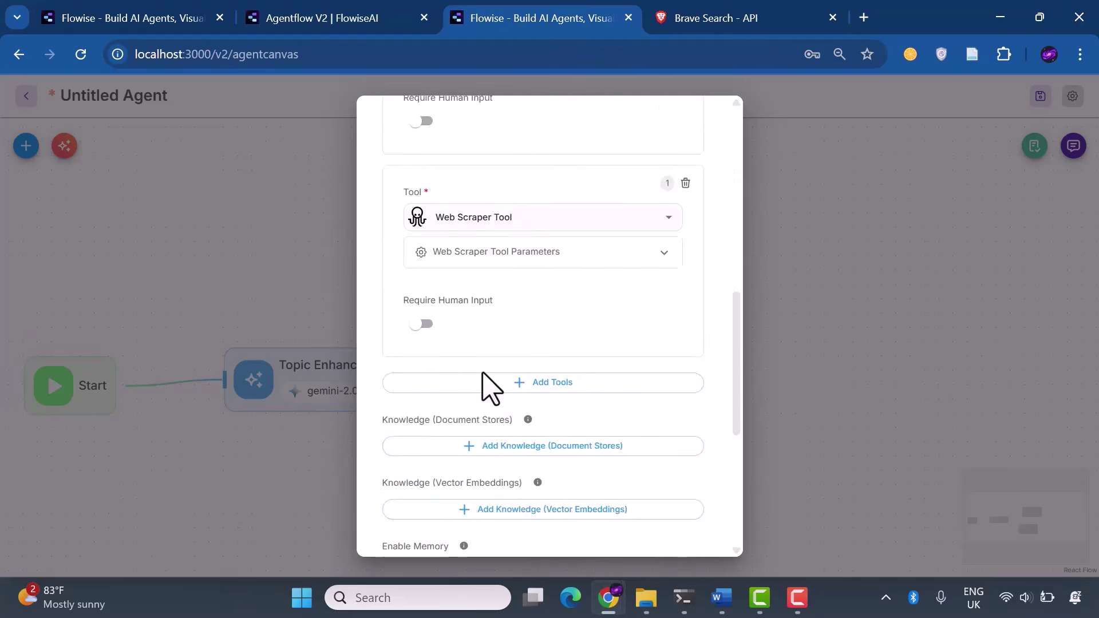
{"action": "scroll", "coordinate": [486, 383], "scroll_direction": "up", "scroll_amount": 3}
{"action": "key", "text": "Escape"}
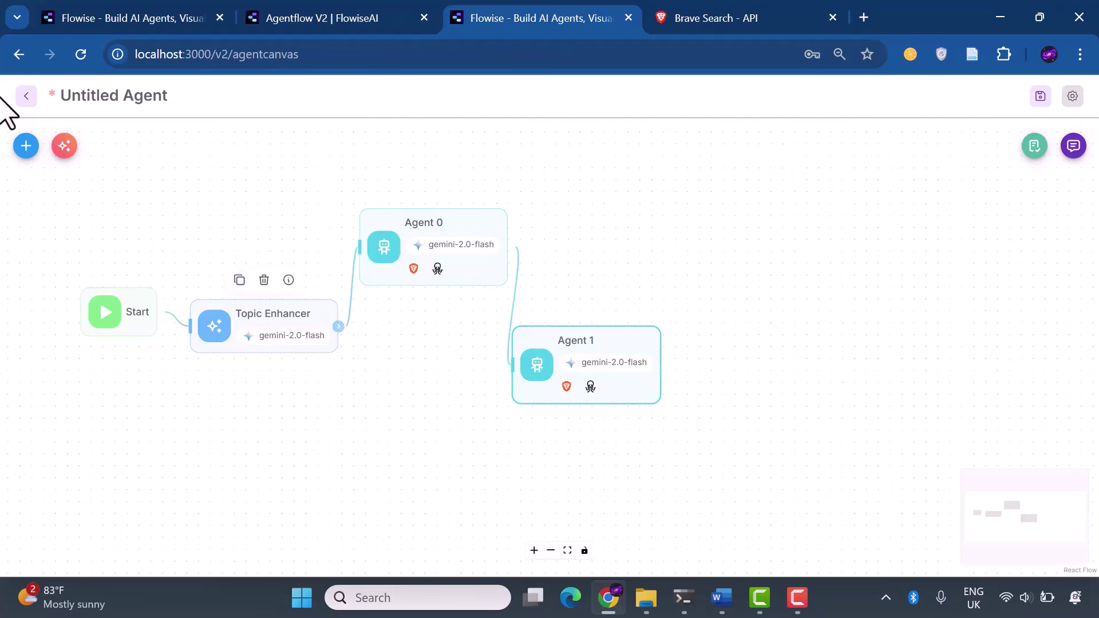
- Add a Condition node beyond the agents with type Number and Value 1 set to {{ runtime_messages_length }}
{"action": "left_click", "coordinate": [26, 146]}
{"action": "left_click_drag", "start_coordinate": [123, 397], "coordinate": [733, 258]}
{"action": "double_click", "coordinate": [733, 258]}
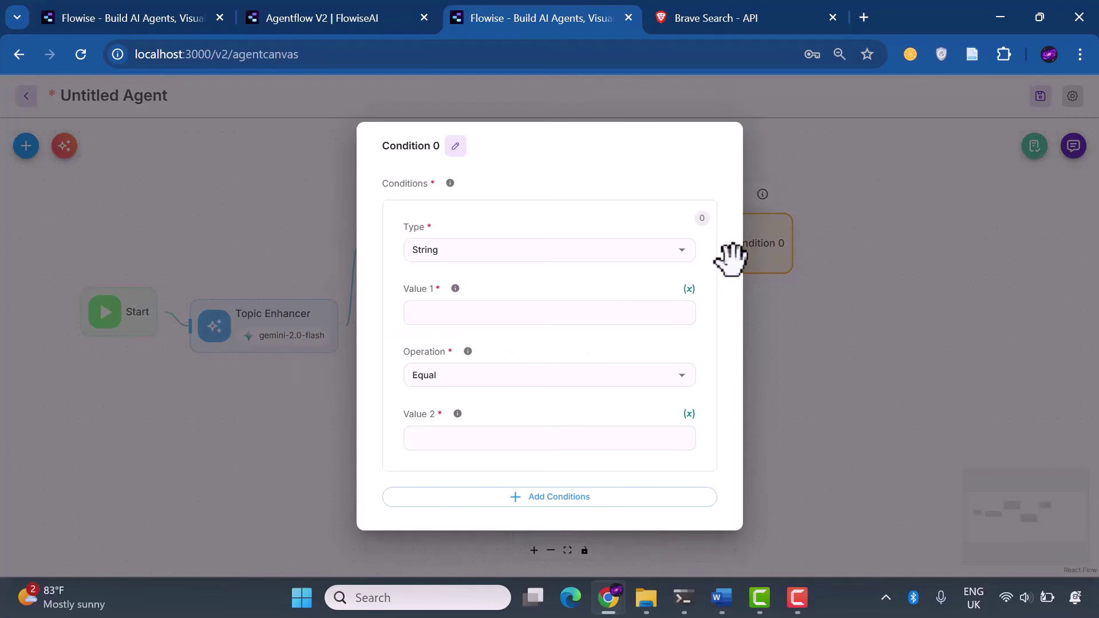
{"action": "left_click", "coordinate": [532, 250]}
{"action": "left_click", "coordinate": [533, 298]}
{"action": "left_click", "coordinate": [532, 304]}
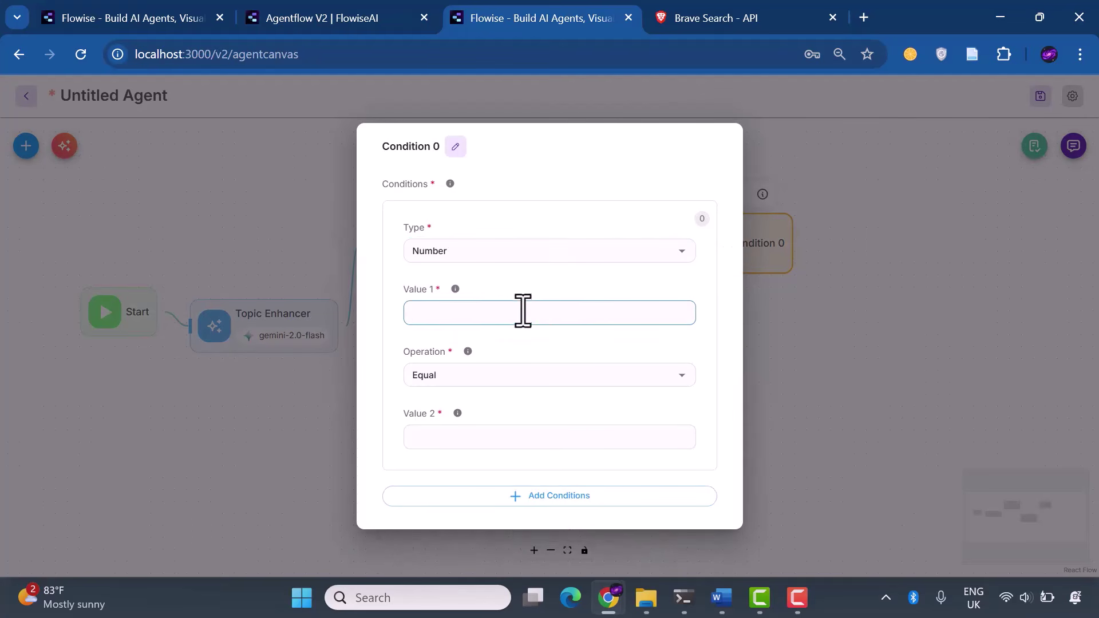
{"action": "key", "text": "ctrl+v"}
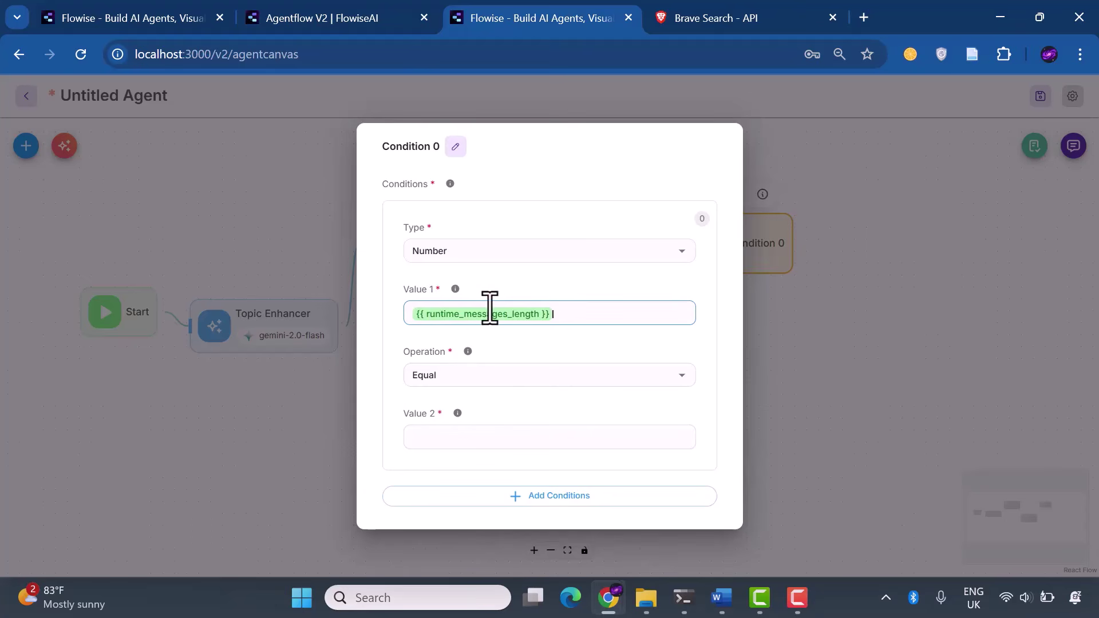
- Set the condition's operation to Smaller Equal and Value 2 to 11
{"action": "left_click", "coordinate": [503, 368]}
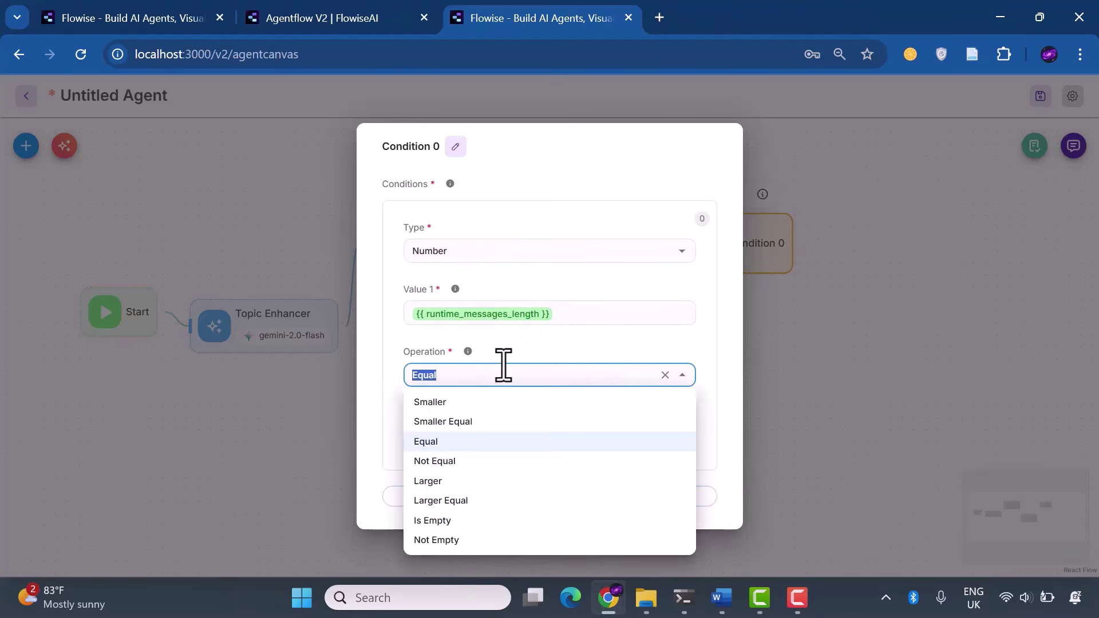
{"action": "left_click", "coordinate": [503, 368]}
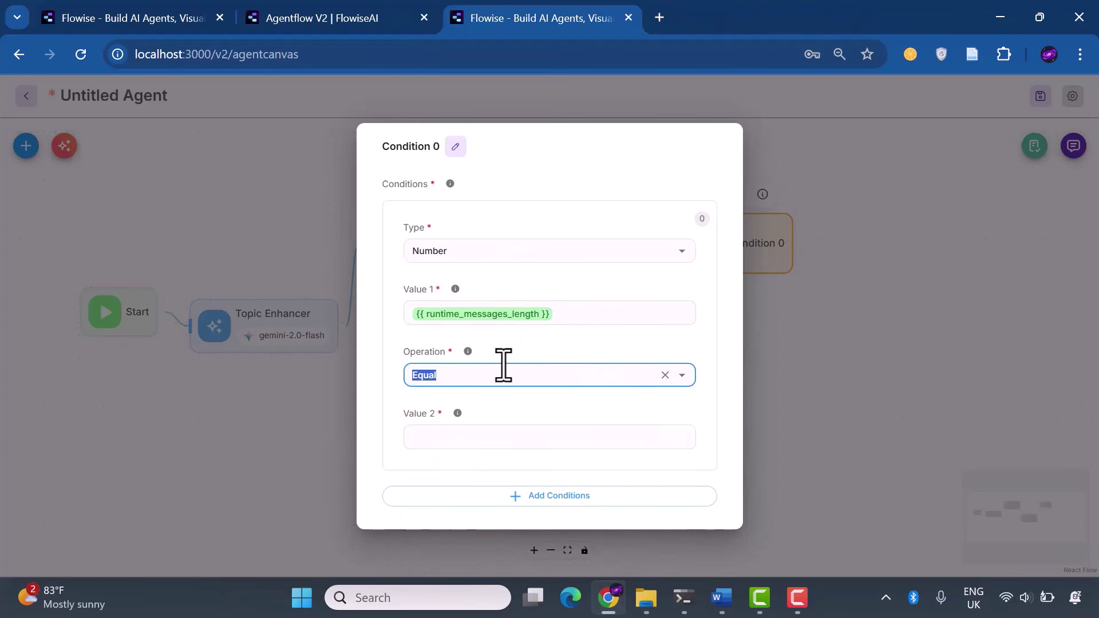
{"action": "left_click", "coordinate": [682, 375]}
{"action": "left_click", "coordinate": [527, 419]}
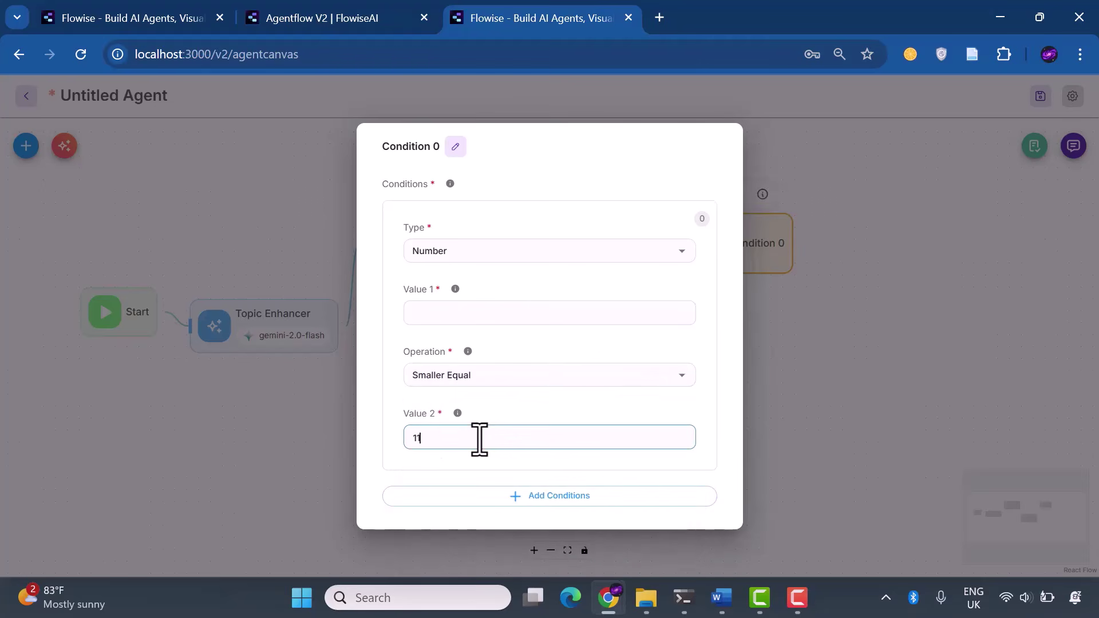
{"action": "left_click", "coordinate": [800, 411]}
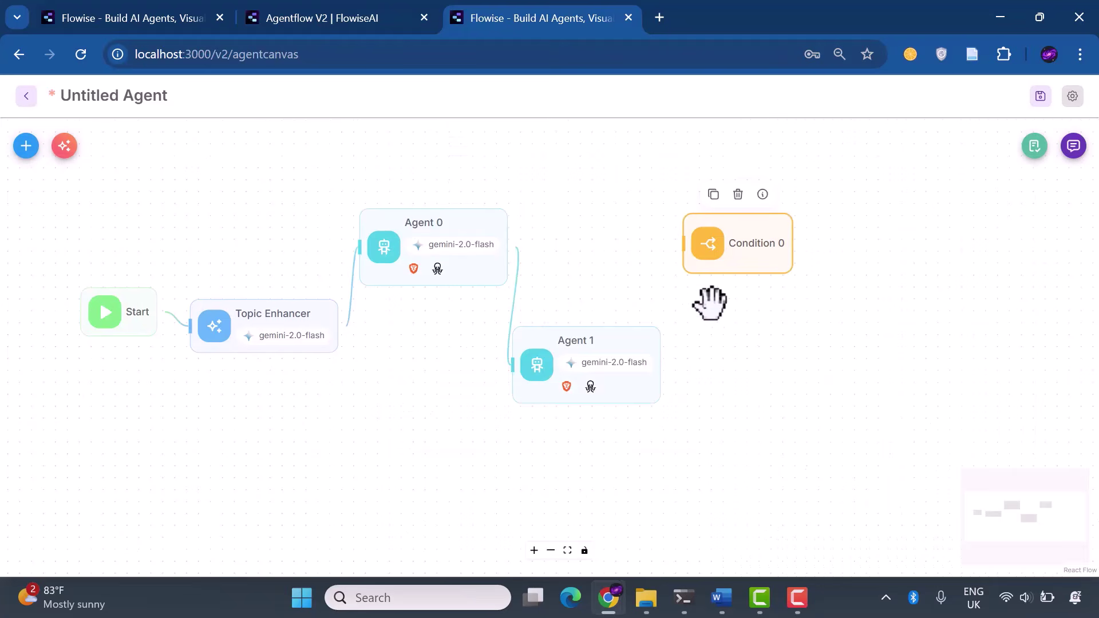
- Connect Agent 1 to the Condition node and add a Loop node with an LLM node below it
{"action": "left_click_drag", "start_coordinate": [665, 365], "coordinate": [683, 243]}
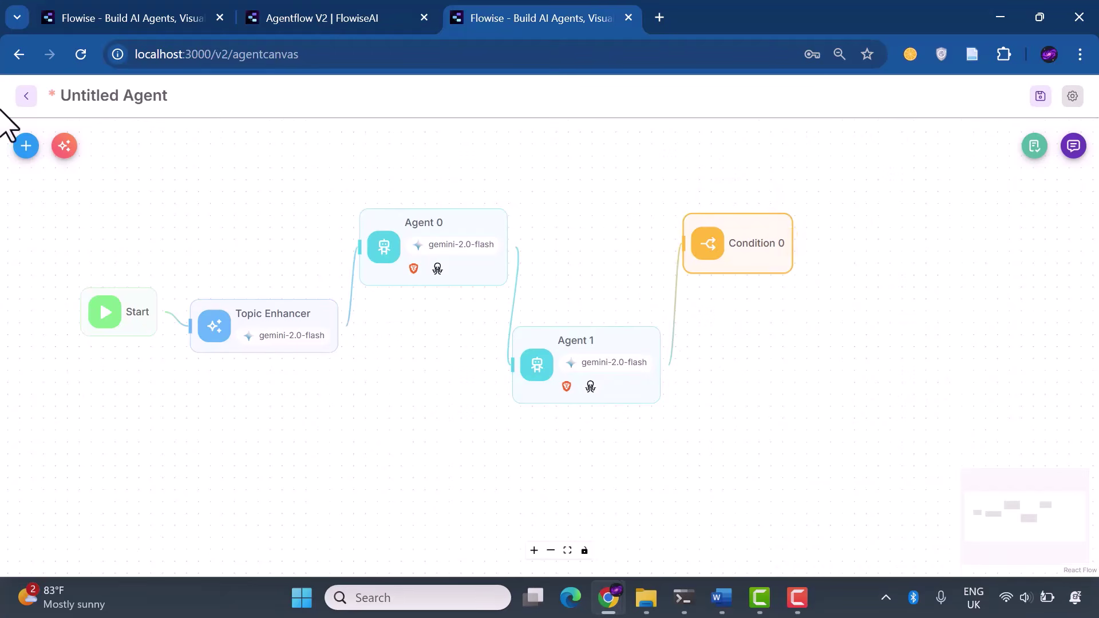
{"action": "left_click", "coordinate": [26, 146]}
{"action": "left_click_drag", "start_coordinate": [133, 540], "coordinate": [945, 233]}
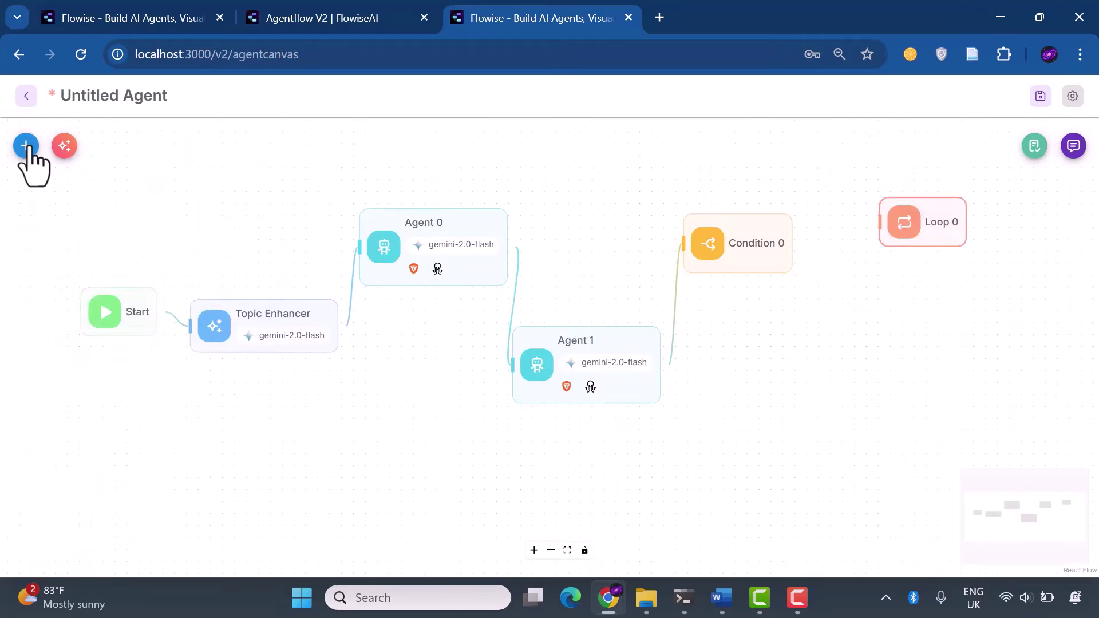
{"action": "left_click", "coordinate": [26, 146]}
{"action": "scroll", "coordinate": [138, 400], "scroll_direction": "down", "scroll_amount": 5}
{"action": "left_click_drag", "start_coordinate": [140, 411], "coordinate": [955, 367]}
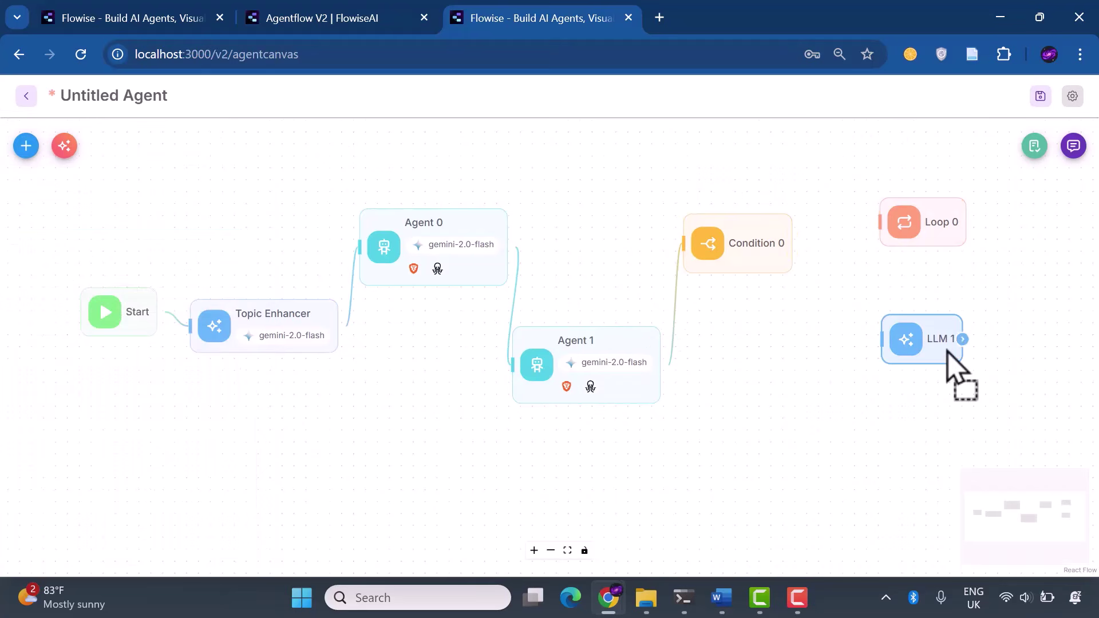
- Set the Loop node to loop back to Agent 0 and raise its Max Loop Count
{"action": "double_click", "coordinate": [937, 221]}
{"action": "left_click", "coordinate": [535, 332]}
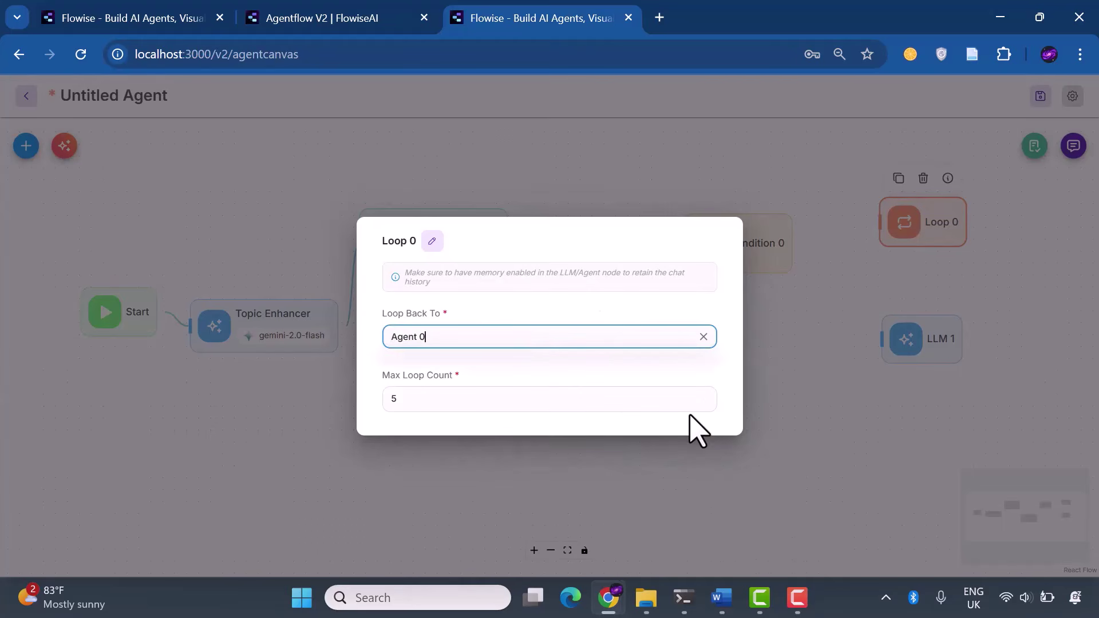
{"action": "left_click", "coordinate": [739, 427]}
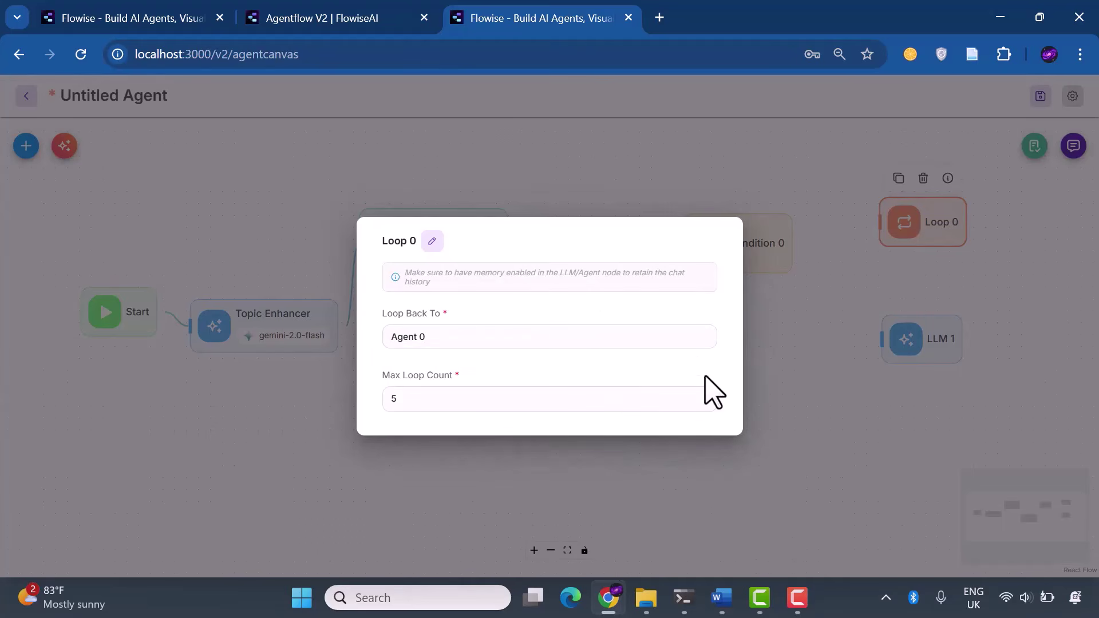
{"action": "left_click", "coordinate": [707, 395]}
{"action": "left_click", "coordinate": [706, 396]}
{"action": "left_click", "coordinate": [707, 395]}
{"action": "left_click", "coordinate": [707, 396]}
{"action": "left_click", "coordinate": [707, 396]}
{"action": "left_click", "coordinate": [552, 137]}
- Connect the Condition node's second output to the new LLM node
{"action": "scroll", "coordinate": [677, 121], "scroll_direction": "up", "scroll_amount": 1}
{"action": "left_click_drag", "start_coordinate": [677, 121], "coordinate": [550, 137]}
{"action": "mouse_move", "coordinate": [676, 294]}
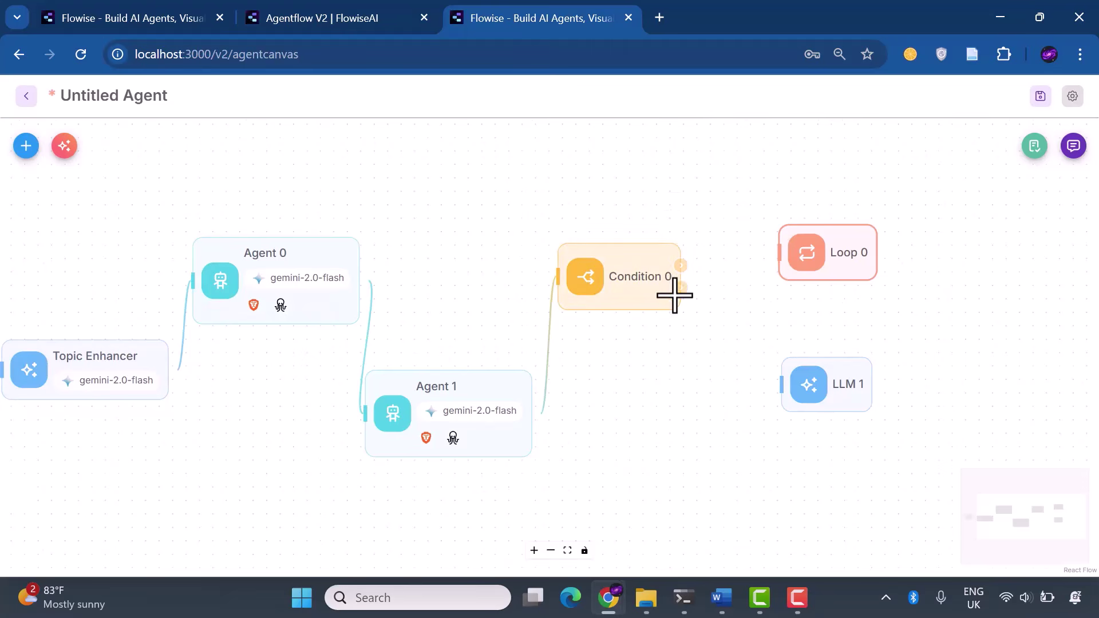
{"action": "left_click_drag", "start_coordinate": [681, 292], "coordinate": [778, 385]}
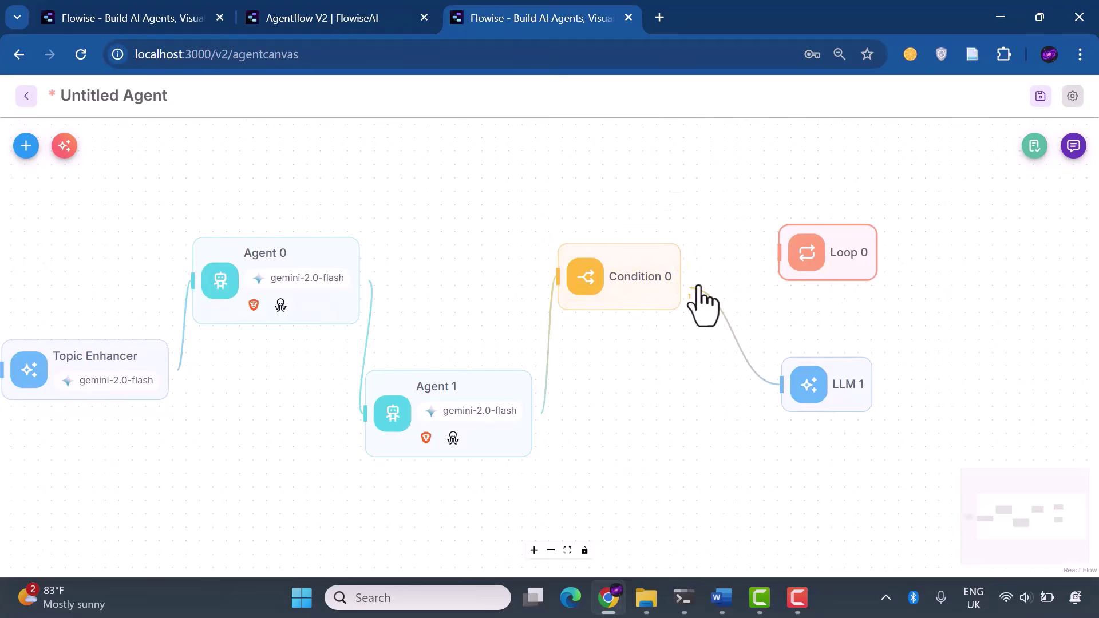
- Connect the Condition node's first output to the Loop node and set the condition's Value 1 to {{ runtime_messages_length }}
{"action": "left_click_drag", "start_coordinate": [680, 261], "coordinate": [785, 245]}
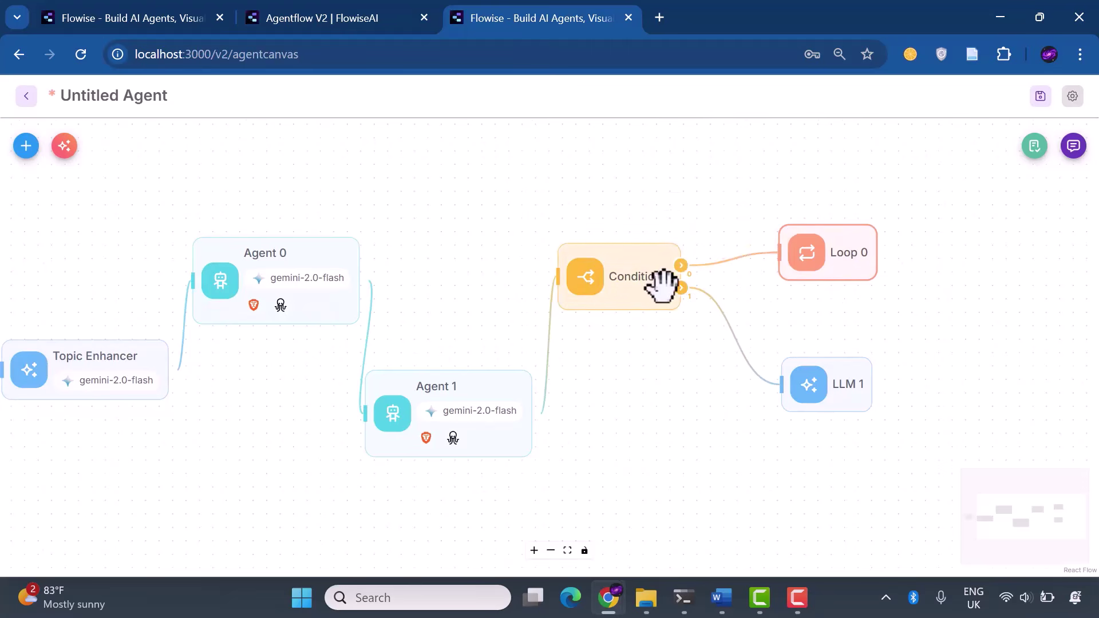
{"action": "double_click", "coordinate": [641, 280]}
{"action": "left_click", "coordinate": [567, 312]}
{"action": "type", "text": "{{ {{ runtime_messages_length"}
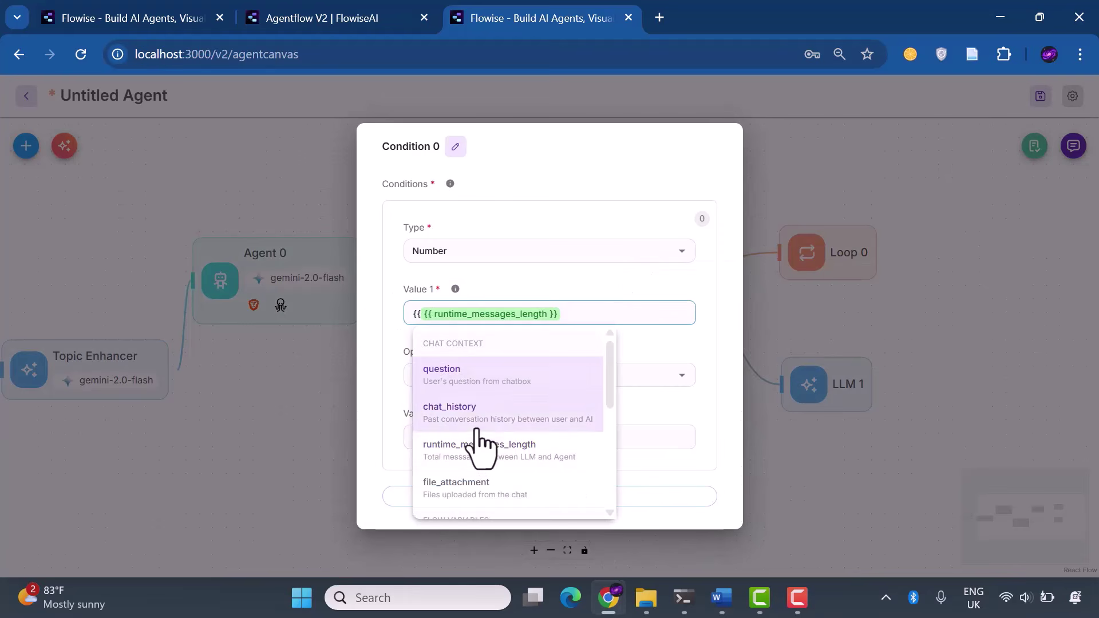
{"action": "key", "text": "BackSpace"}
{"action": "key", "text": "BackSpace"}
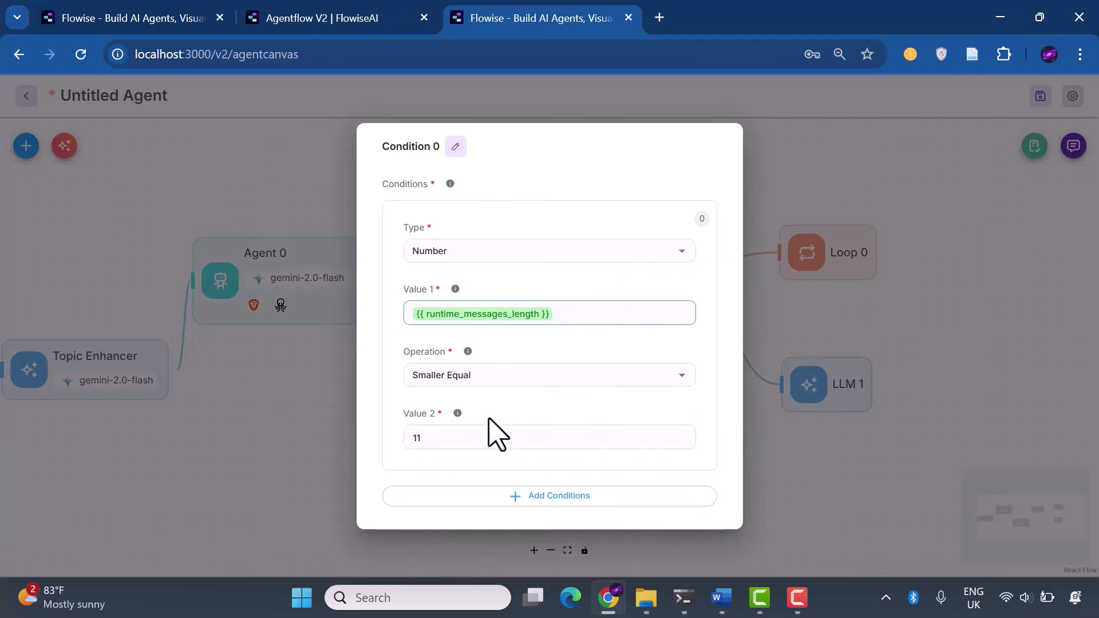
{"action": "left_click", "coordinate": [808, 327]}
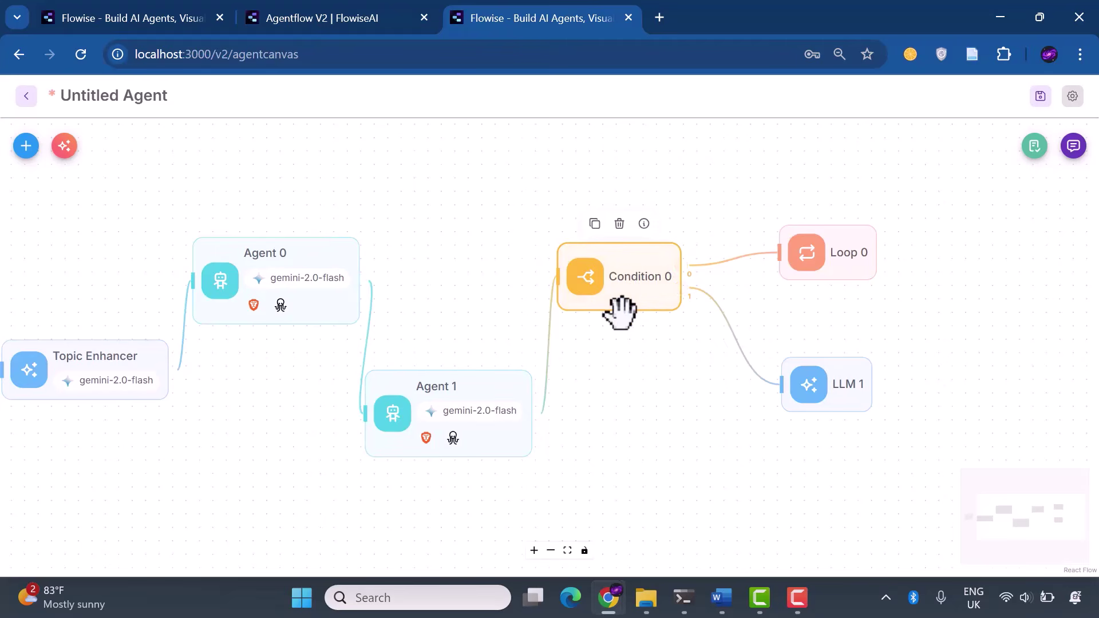
- Configure the LLM 1 node with ChatGoogleGenerativeAI, the Google Generative AI credential and the gemini-2.0-flash model
{"action": "double_click", "coordinate": [830, 384]}
{"action": "left_click", "coordinate": [441, 181]}
{"action": "left_click", "coordinate": [458, 245]}
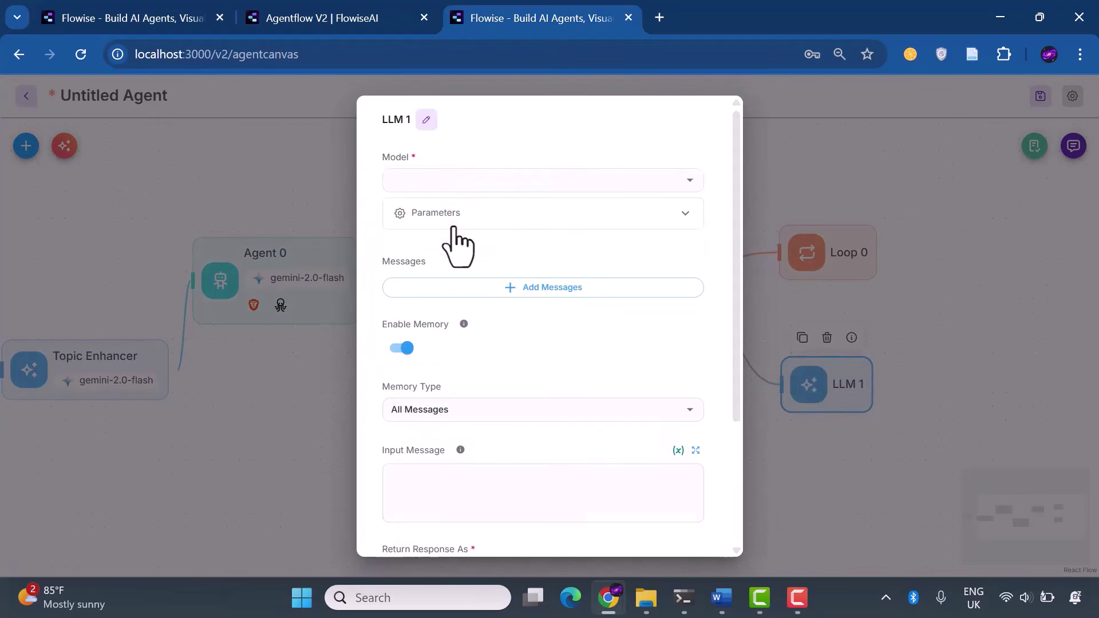
{"action": "left_click", "coordinate": [520, 287]}
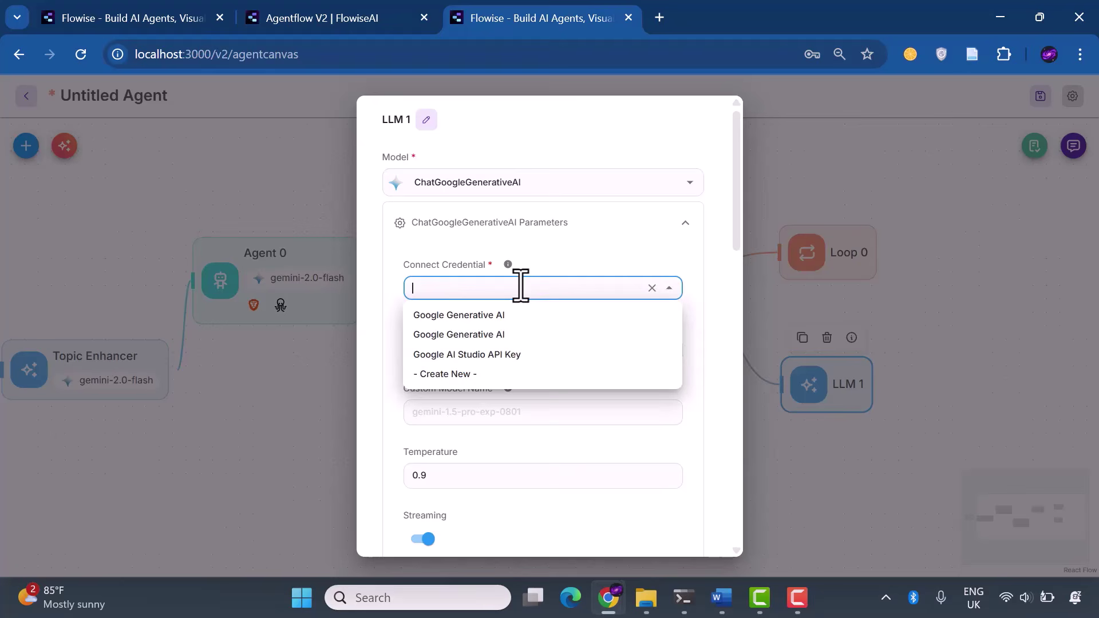
{"action": "left_click", "coordinate": [513, 335]}
{"action": "left_click", "coordinate": [478, 415]}
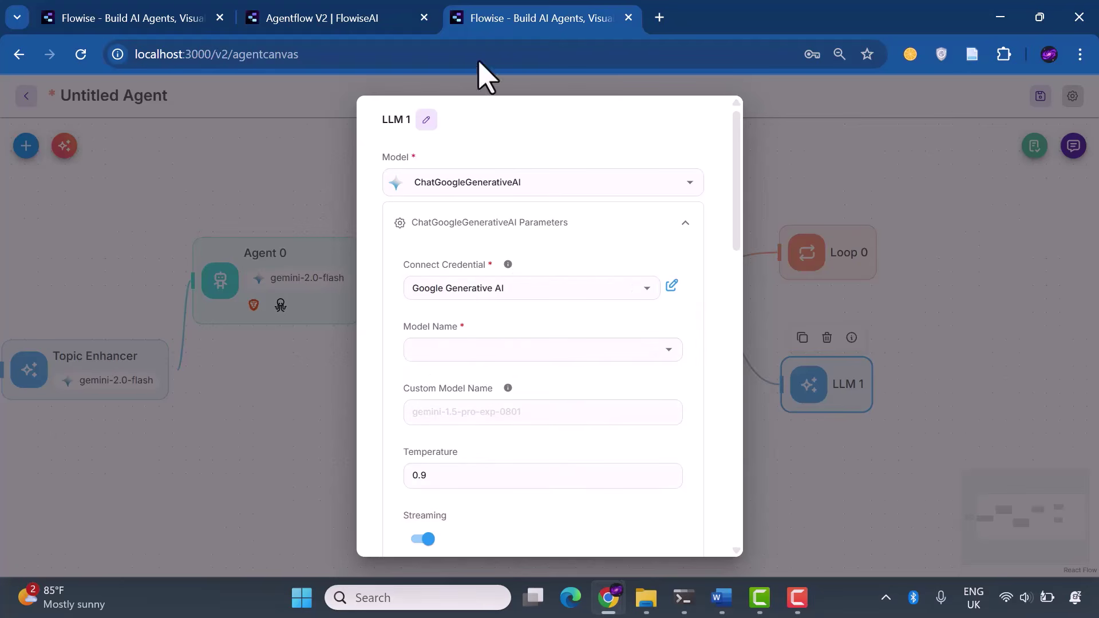
- Rename the LLM 1 node to Agent 2
{"action": "left_click", "coordinate": [426, 120]}
{"action": "type", "text": "Agent 2"}
{"action": "left_click", "coordinate": [677, 119]}
- Add a System message to Agent 2 with the copied white-paper prompt and save the flow as "Deep research agent"
{"action": "scroll", "coordinate": [530, 366], "scroll_direction": "down", "scroll_amount": 10}
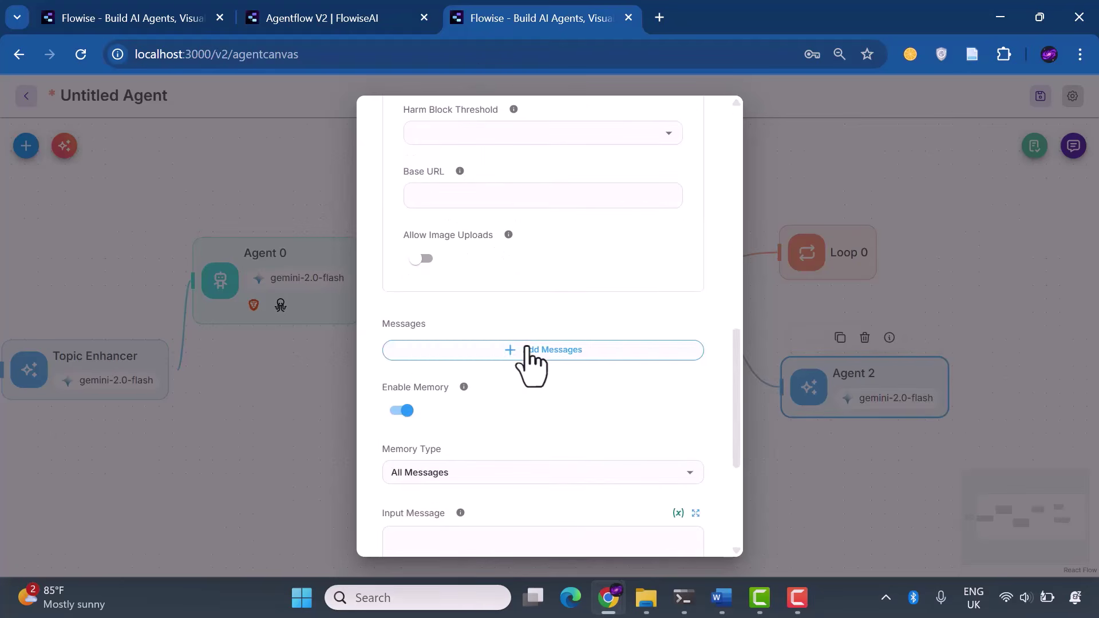
{"action": "left_click", "coordinate": [530, 350]}
{"action": "left_click", "coordinate": [503, 389]}
{"action": "left_click", "coordinate": [484, 418]}
{"action": "left_click", "coordinate": [456, 476]}
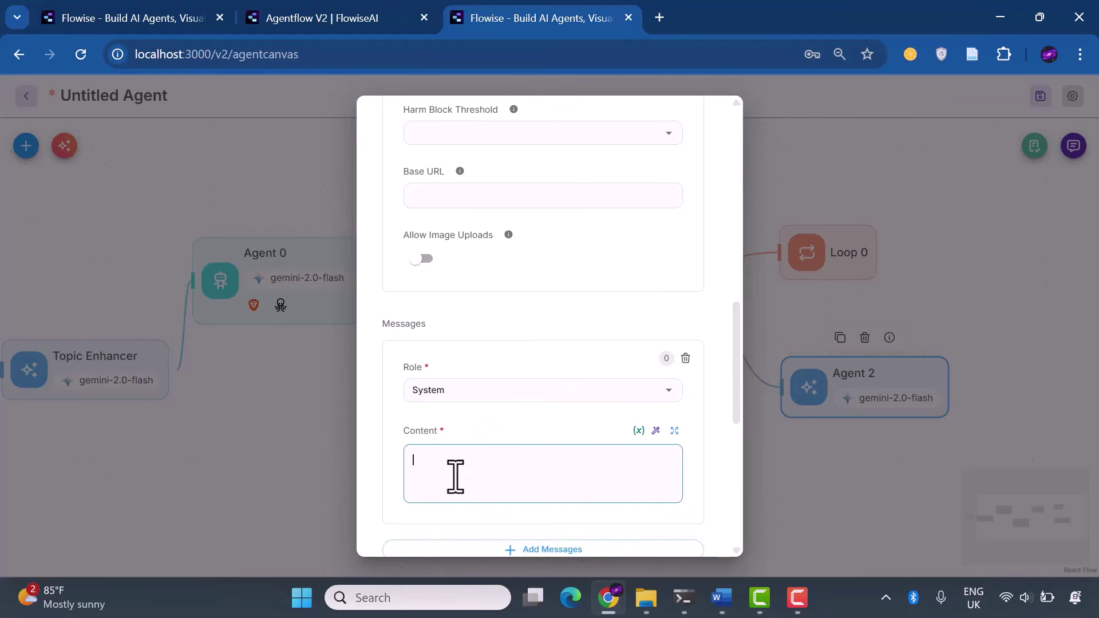
{"action": "key", "text": "ctrl+v"}
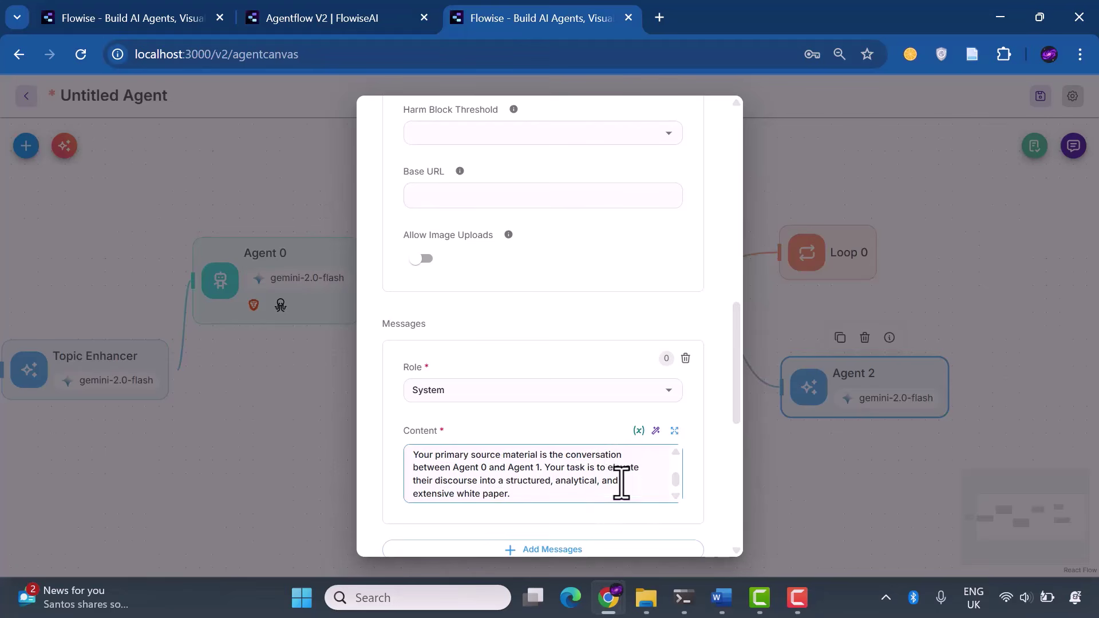
{"action": "left_click", "coordinate": [1042, 97]}
{"action": "left_click", "coordinate": [1042, 97]}
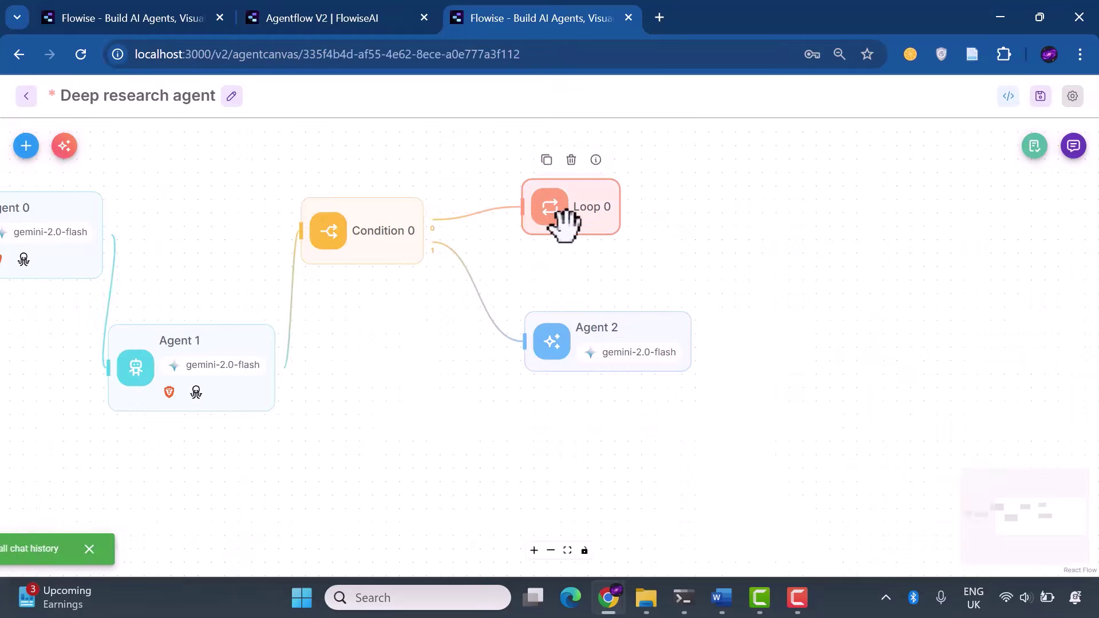
- Select Agent 0 again as the Loop node's loop-back target and save the flow
{"action": "double_click", "coordinate": [564, 223]}
{"action": "left_click", "coordinate": [545, 339]}
{"action": "left_click", "coordinate": [506, 447]}
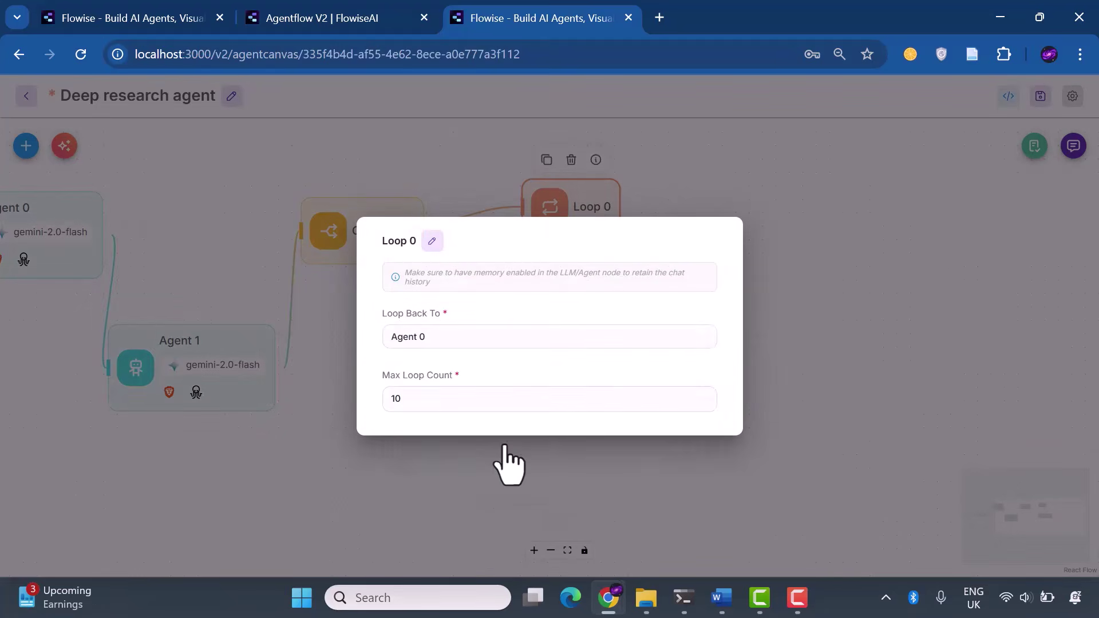
{"action": "left_click", "coordinate": [508, 461]}
{"action": "left_click", "coordinate": [1041, 96]}
- Run the flow in the chat with the question "Do a research on importance of Generative AI"
{"action": "left_click", "coordinate": [1074, 147]}
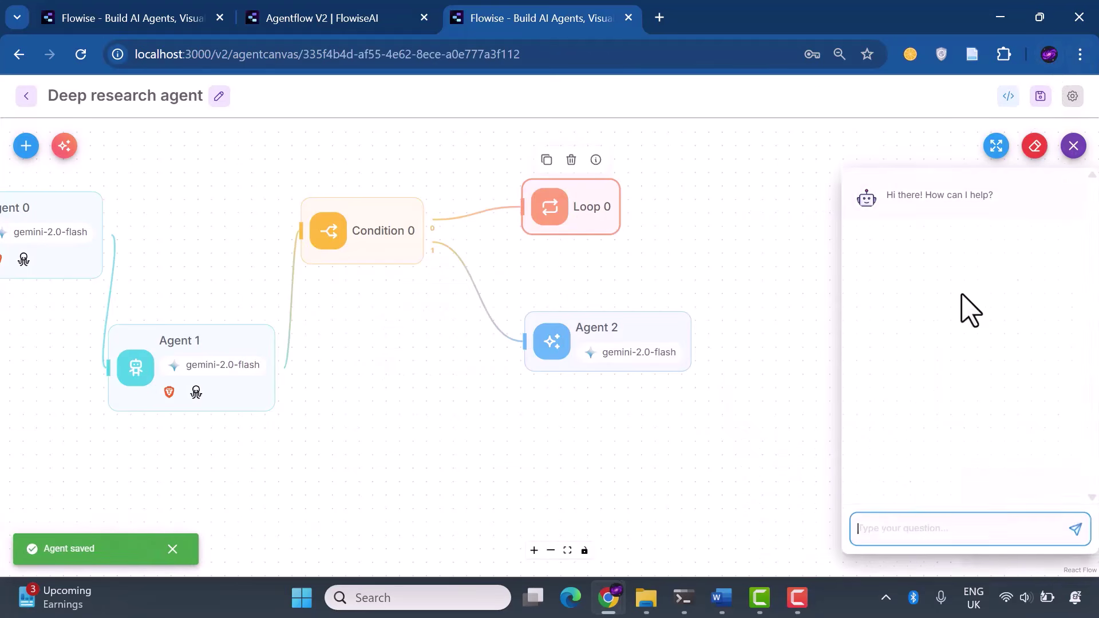
{"action": "type", "text": "Do a resear"}
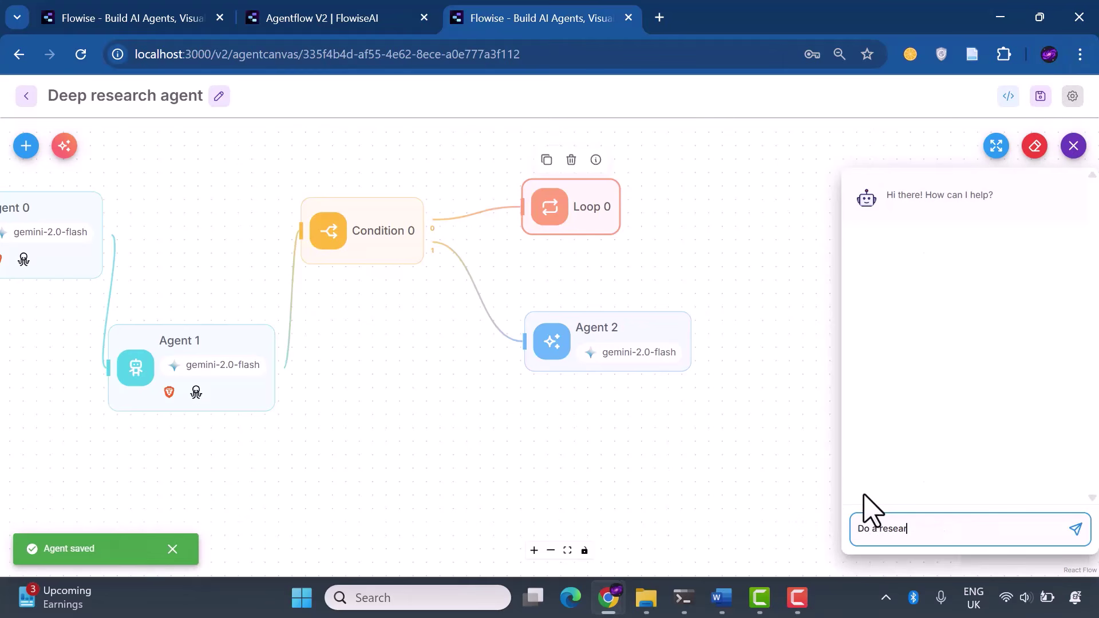
{"action": "type", "text": "ch on importance o"}
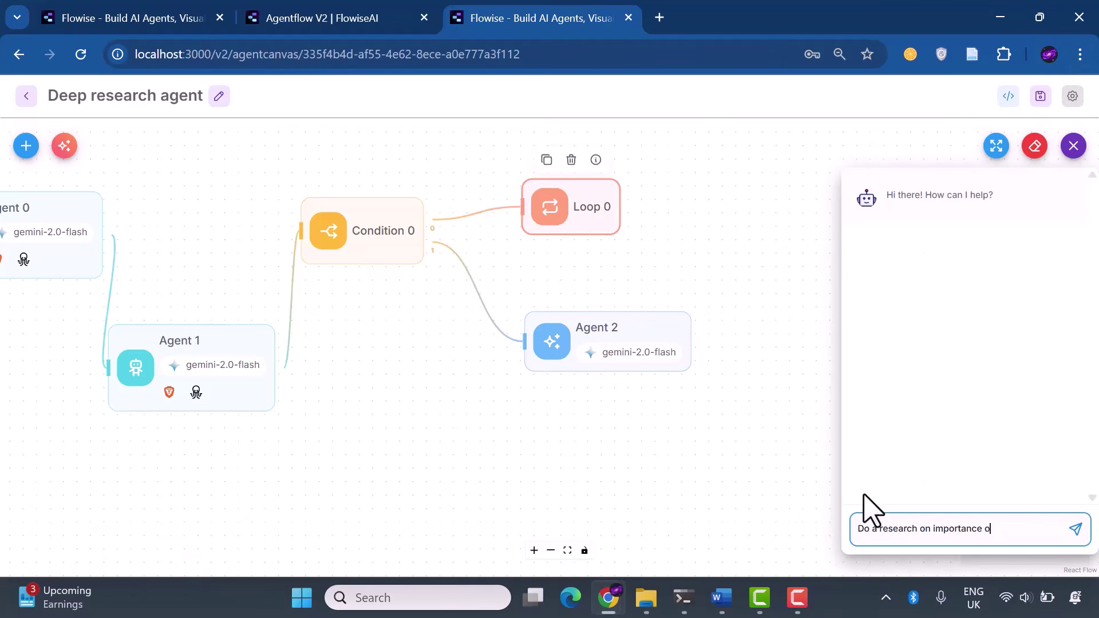
{"action": "type", "text": "f Generative AI"}
{"action": "key", "text": "Return"}
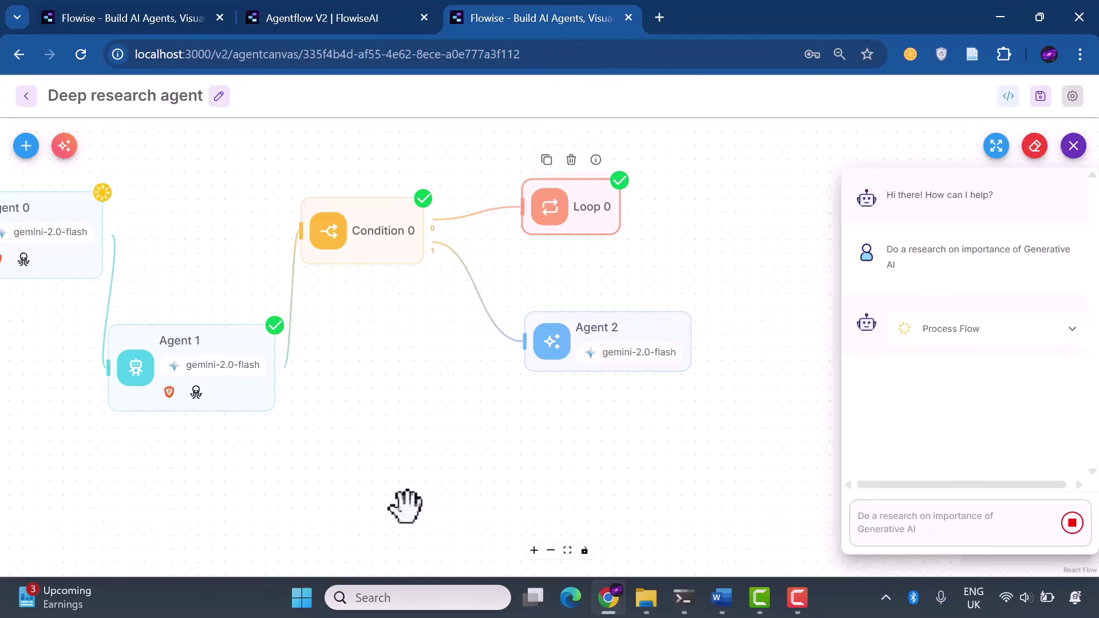
- Follow the run across the nodes, read through the generated white paper, and close the chat to view the flow
{"action": "left_click", "coordinate": [568, 550]}
{"action": "left_click_drag", "start_coordinate": [567, 538], "coordinate": [584, 487]}
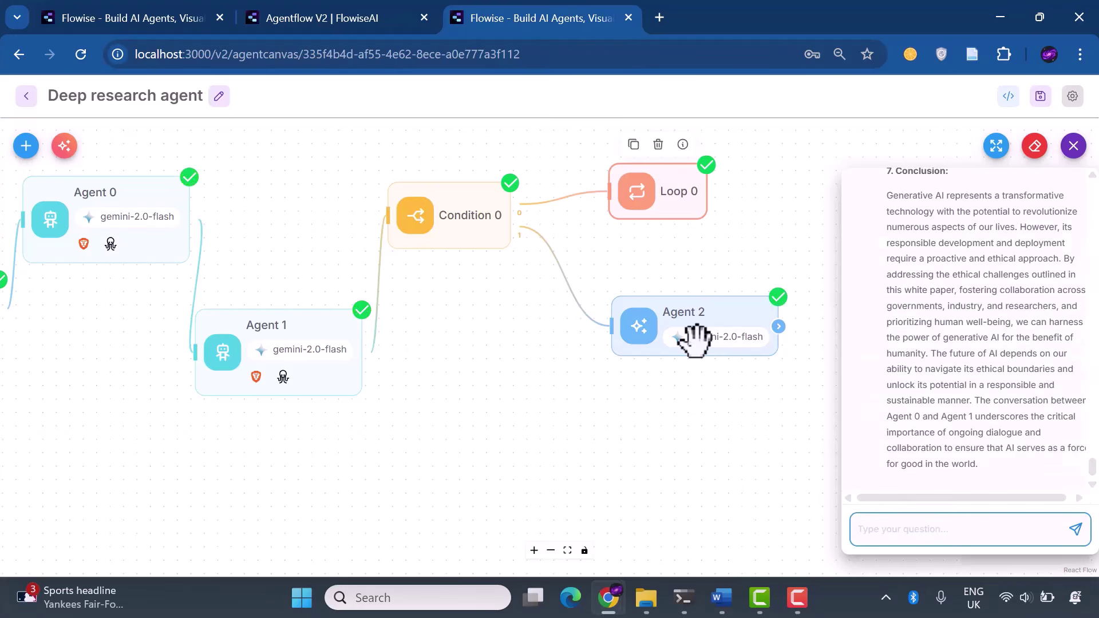
{"action": "scroll", "coordinate": [1060, 358], "scroll_direction": "up", "scroll_amount": 15}
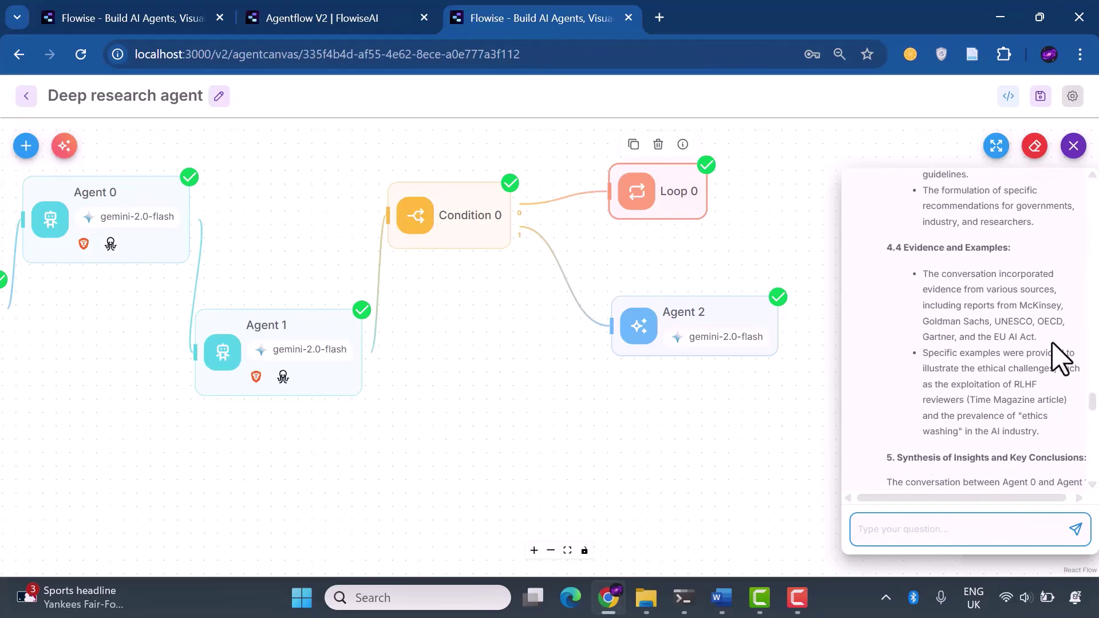
{"action": "scroll", "coordinate": [1060, 358], "scroll_direction": "up", "scroll_amount": 15}
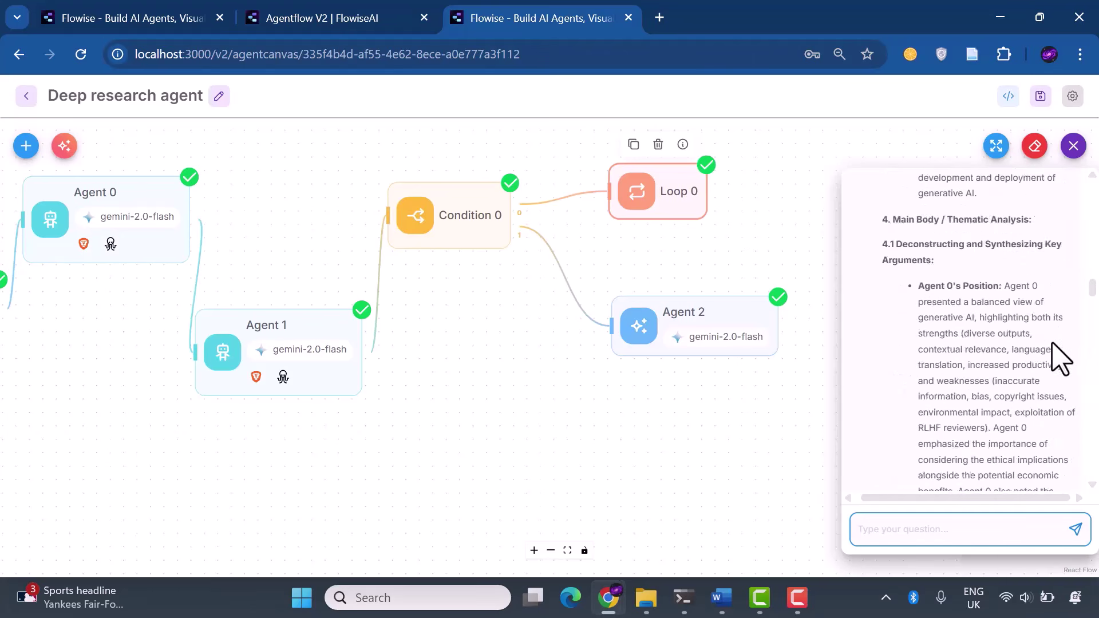
{"action": "scroll", "coordinate": [1060, 358], "scroll_direction": "up", "scroll_amount": 10}
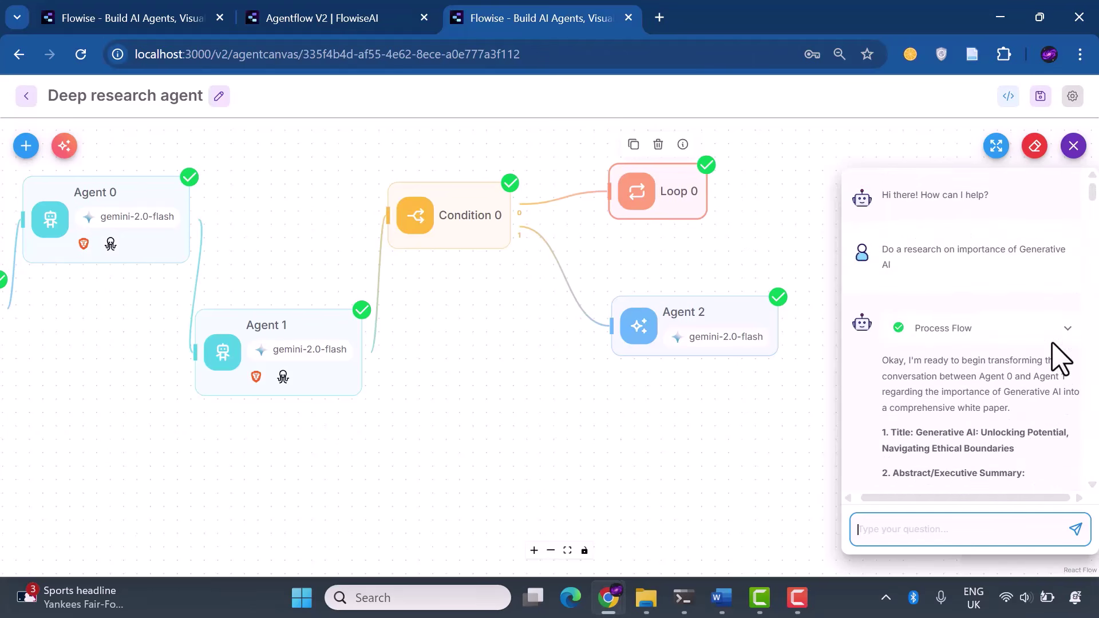
{"action": "scroll", "coordinate": [1008, 444], "scroll_direction": "down", "scroll_amount": 1}
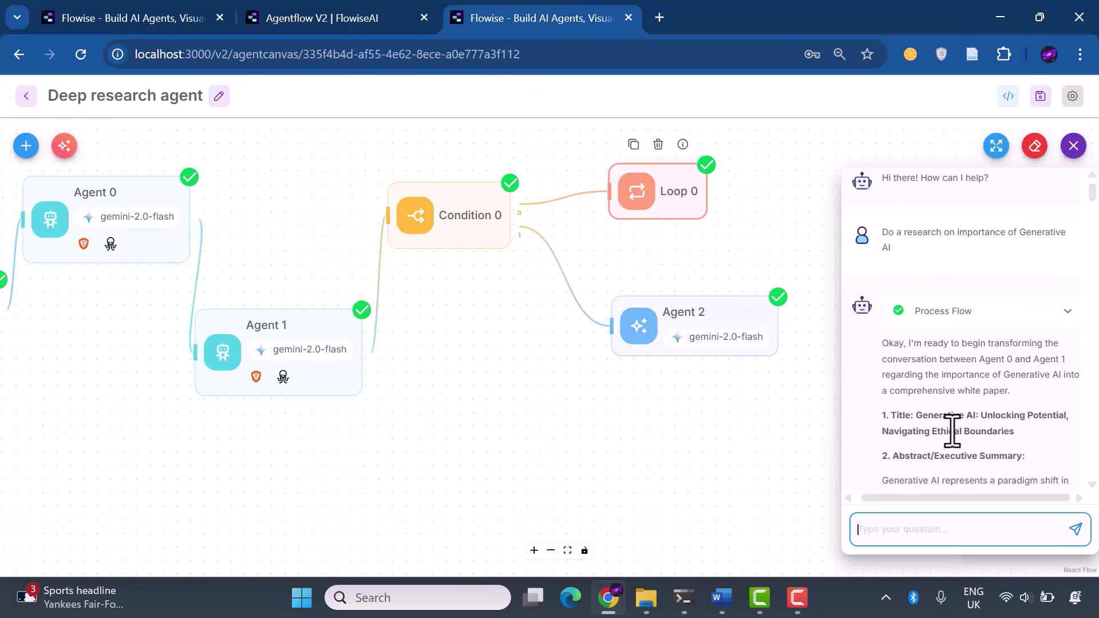
{"action": "scroll", "coordinate": [953, 443], "scroll_direction": "down", "scroll_amount": 12}
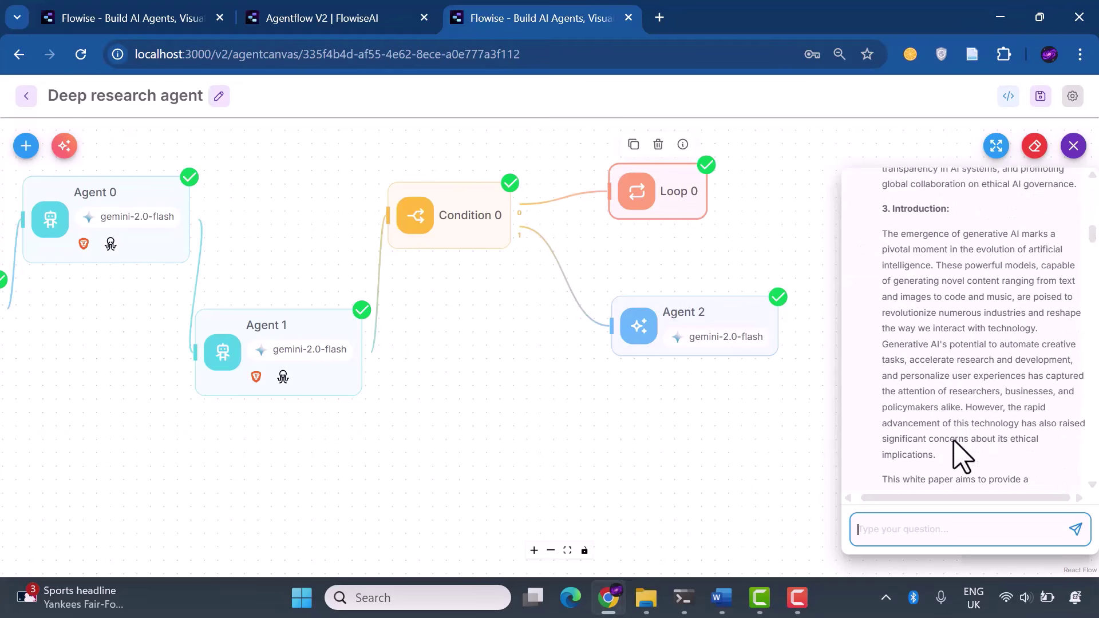
{"action": "scroll", "coordinate": [961, 455], "scroll_direction": "down", "scroll_amount": 12}
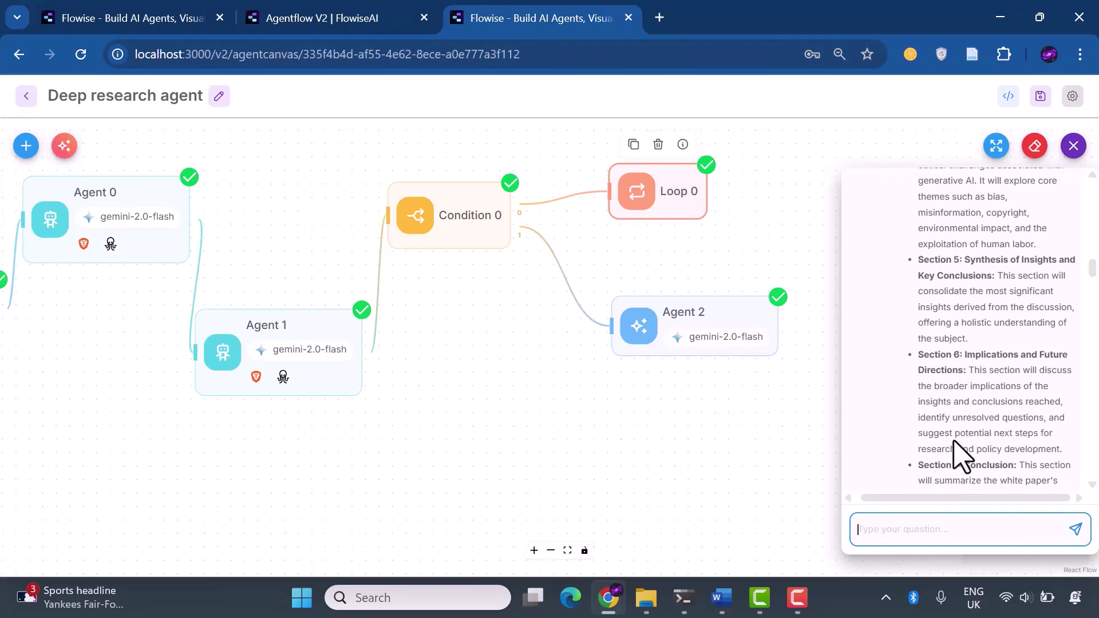
{"action": "scroll", "coordinate": [962, 456], "scroll_direction": "down", "scroll_amount": 12}
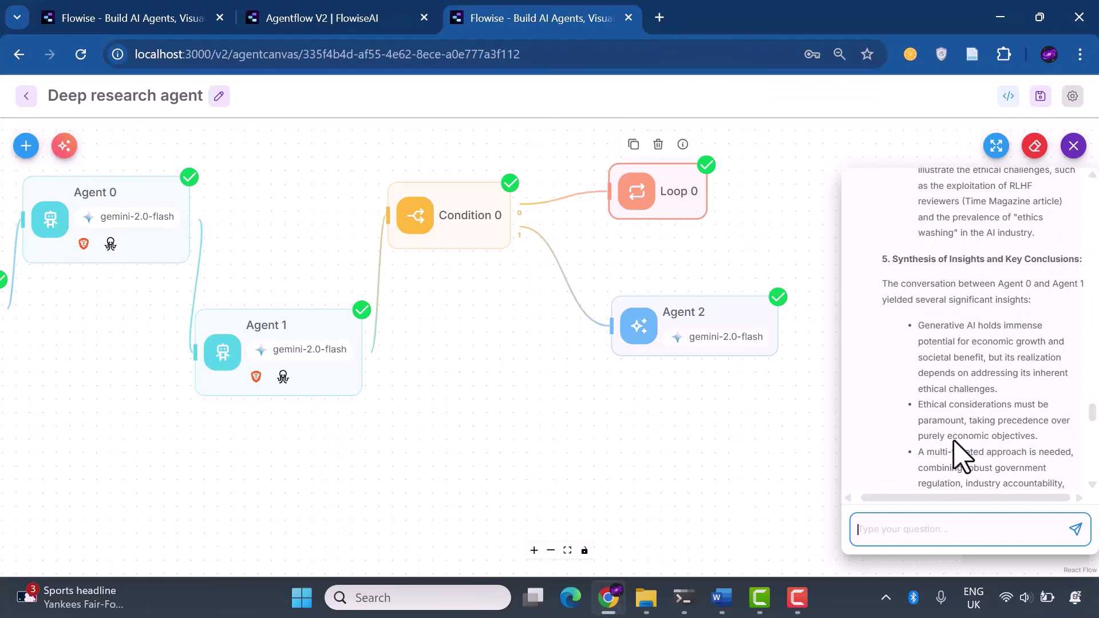
{"action": "scroll", "coordinate": [901, 388], "scroll_direction": "down", "scroll_amount": 5}
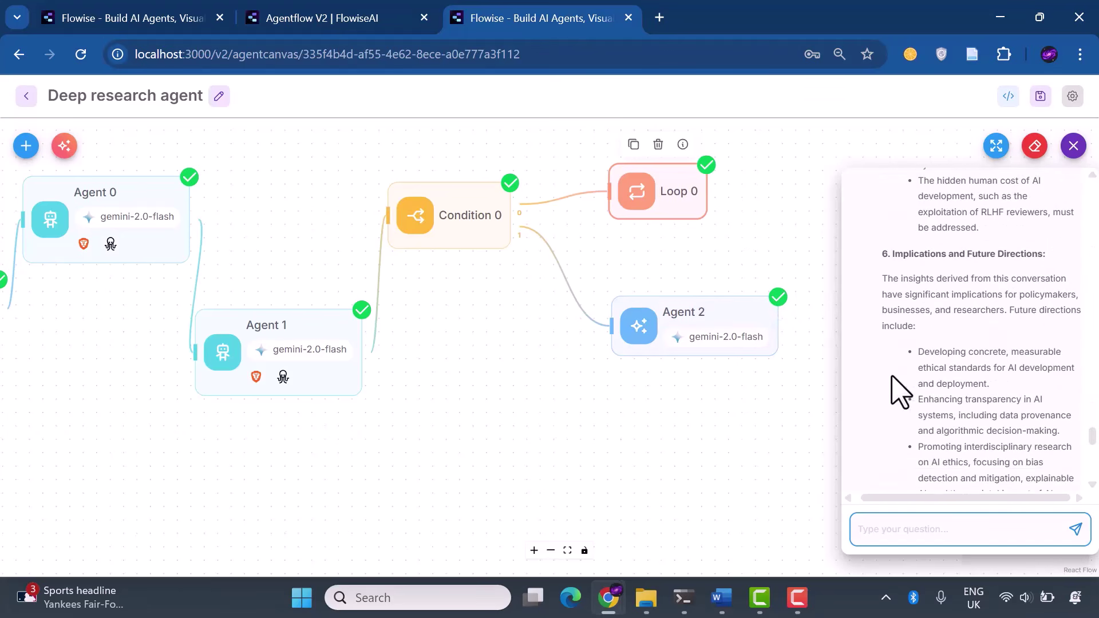
{"action": "left_click", "coordinate": [672, 192]}
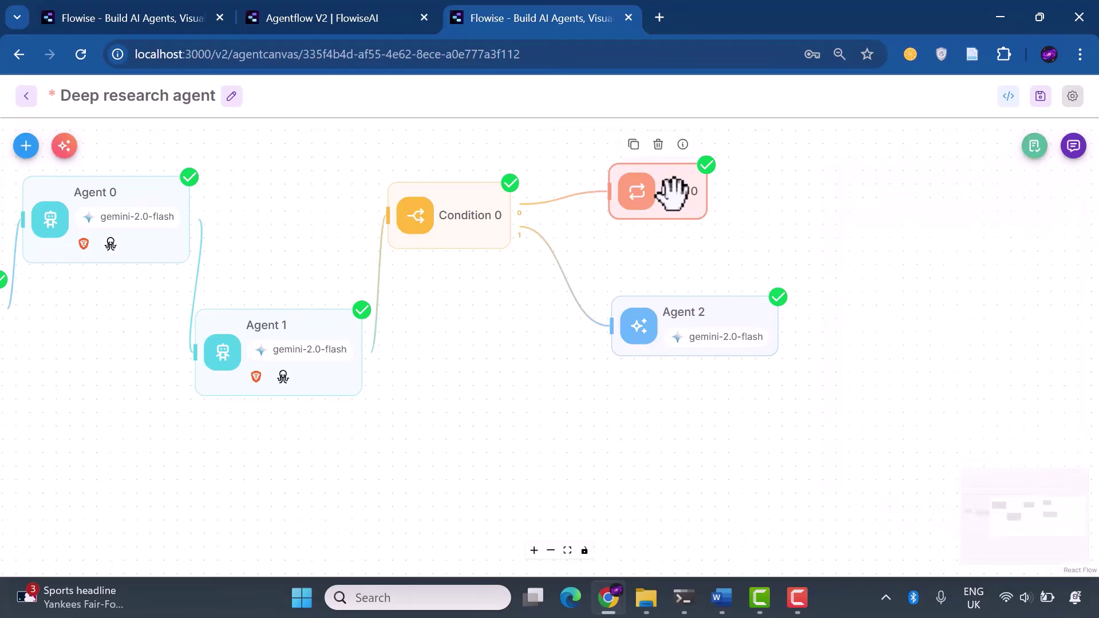
{"action": "left_click_drag", "start_coordinate": [465, 443], "coordinate": [654, 466]}
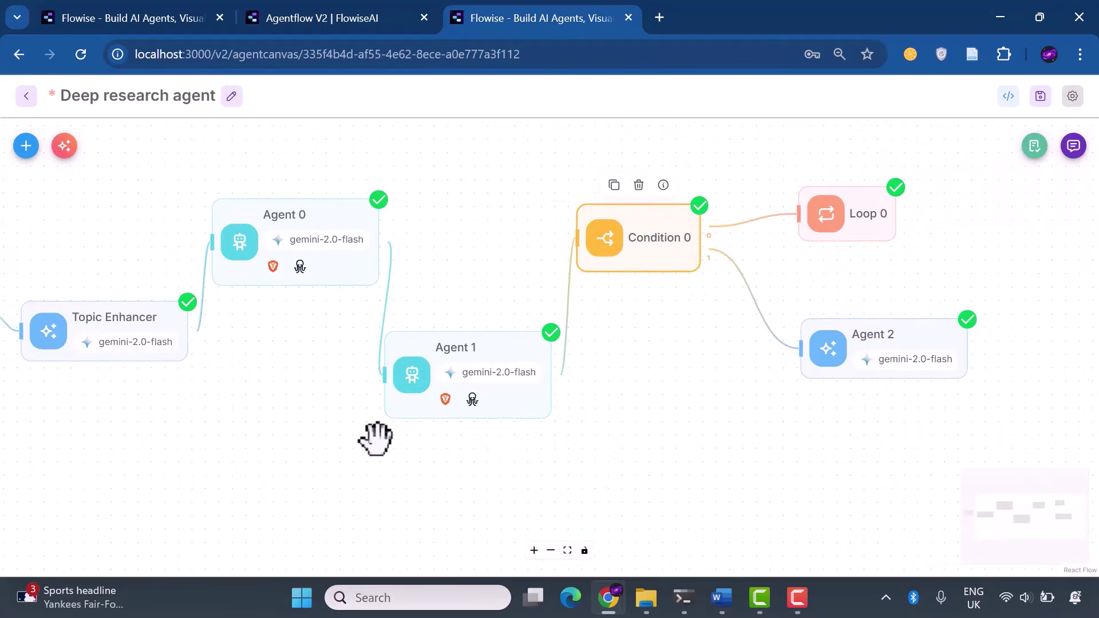